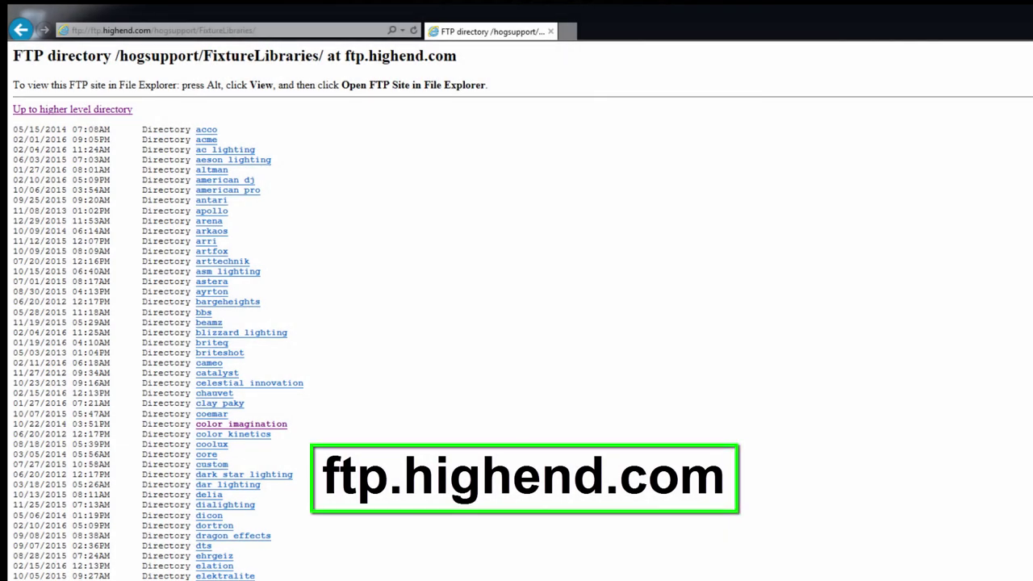
# - Download impression x1.hog3lib.tar.gz from the glp folder on ftp.highend.com
pyautogui.scroll(-3, 517, 323)
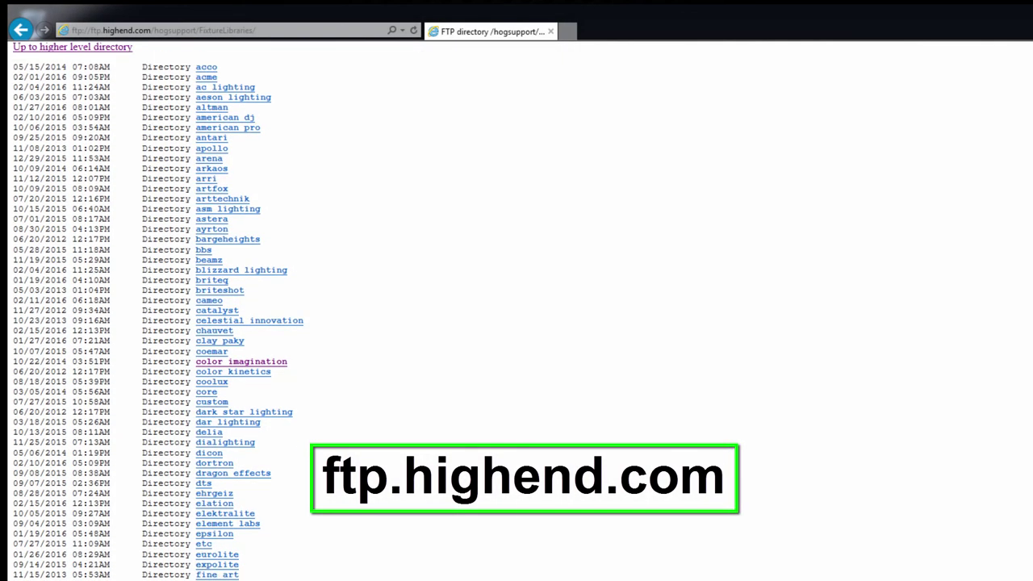
pyautogui.scroll(-2, 517, 323)
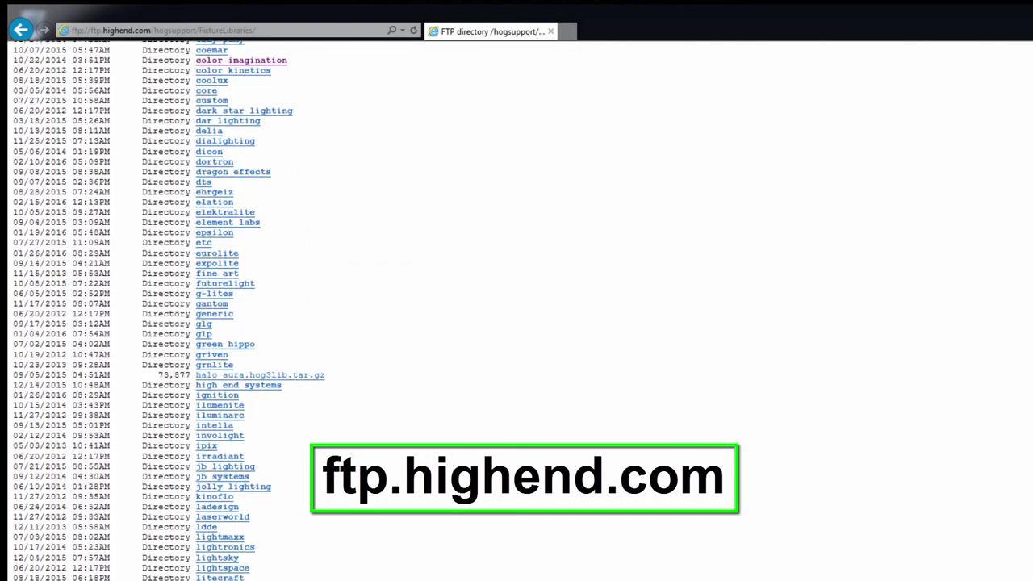
pyautogui.click(205, 334)
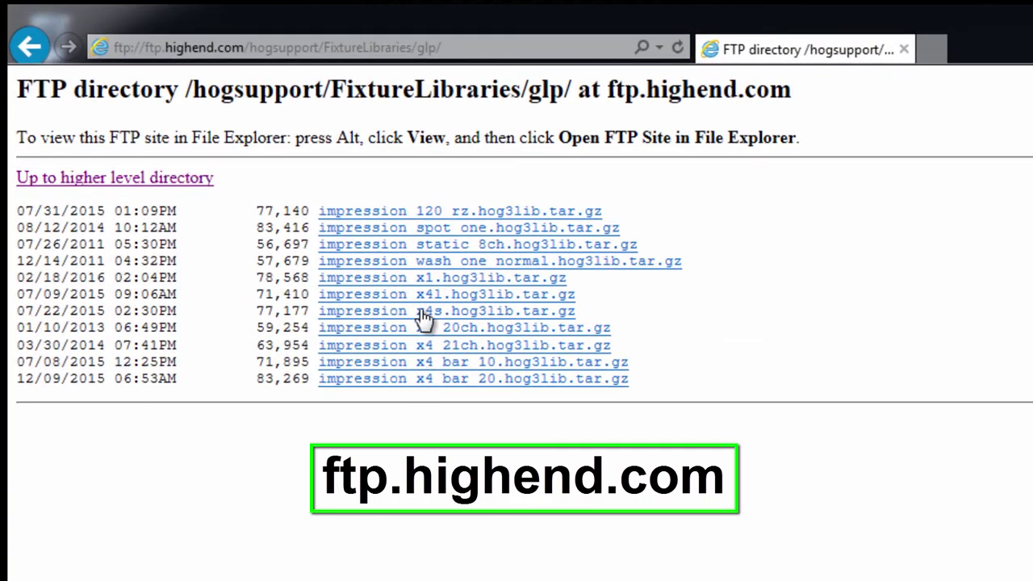
pyautogui.click(422, 280)
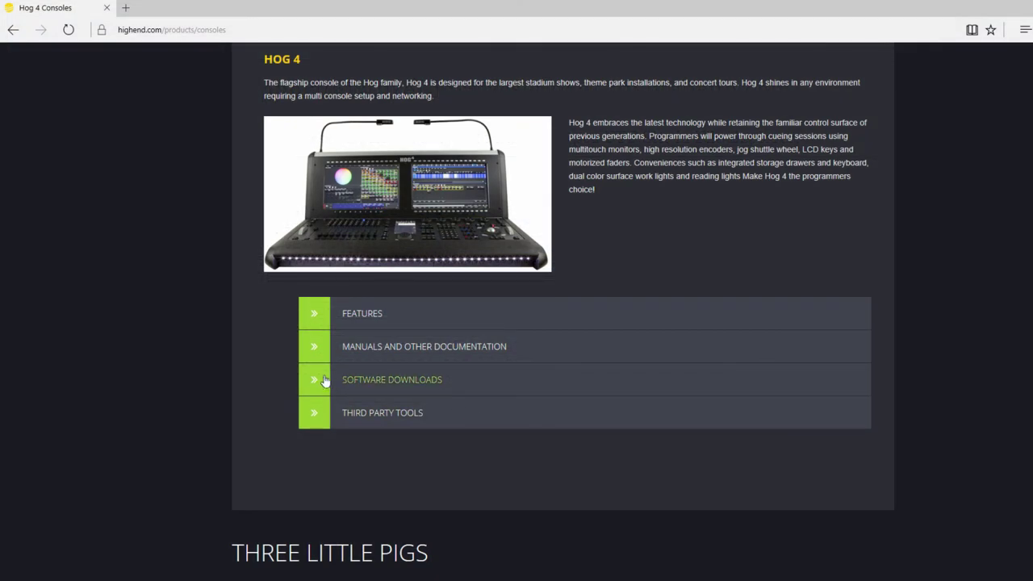
# - Go to the Fixture Library page under Hog 4 Software Downloads and scroll to its request form
pyautogui.click(316, 380)
pyautogui.click(363, 517)
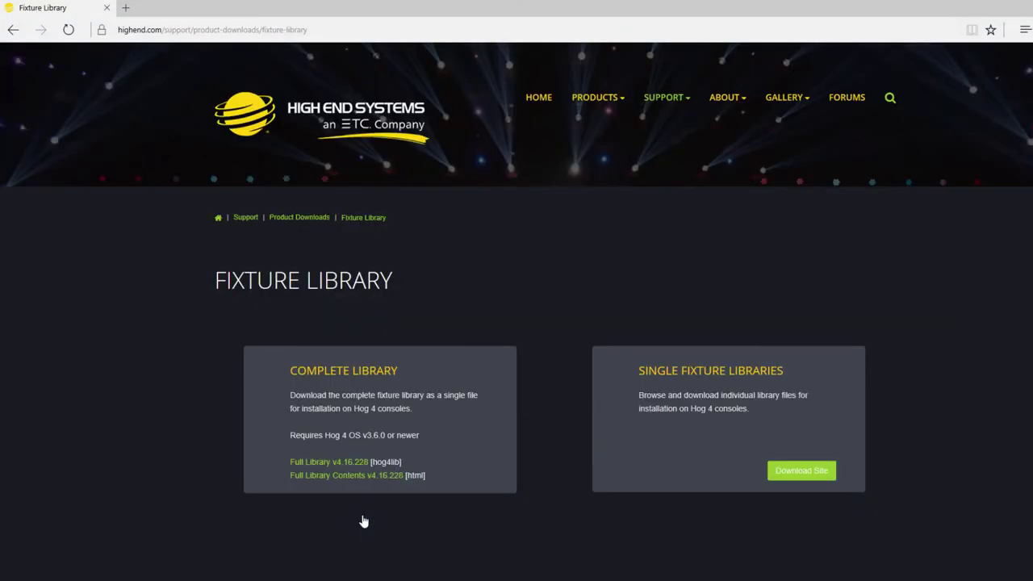
pyautogui.scroll(-5, 916, 245)
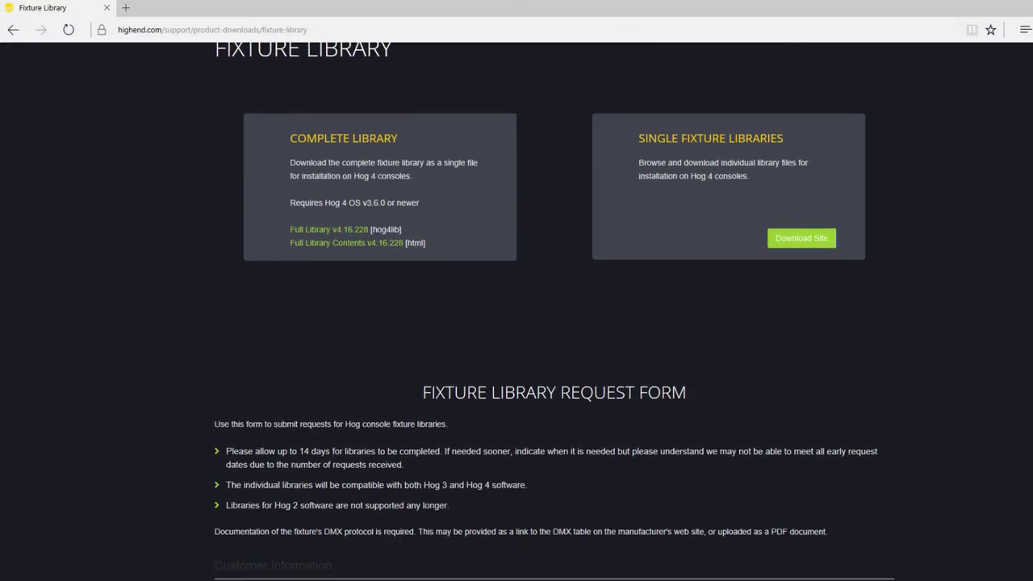
pyautogui.scroll(-3, 546, 312)
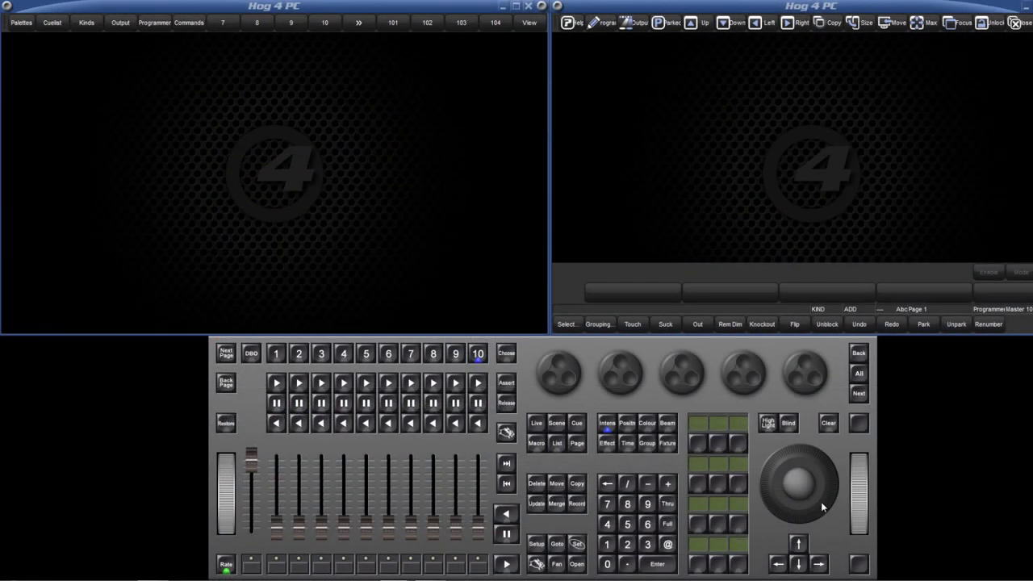
# - Launch Fixture Builder from the Fixture Window and accept the Attention warning
pyautogui.click(576, 564)
pyautogui.click(667, 444)
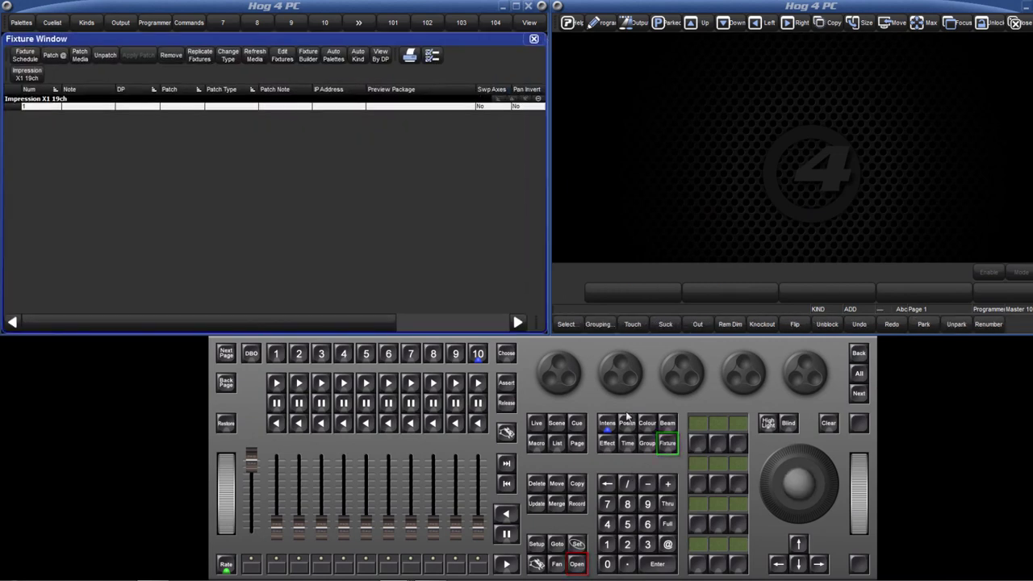
pyautogui.click(309, 57)
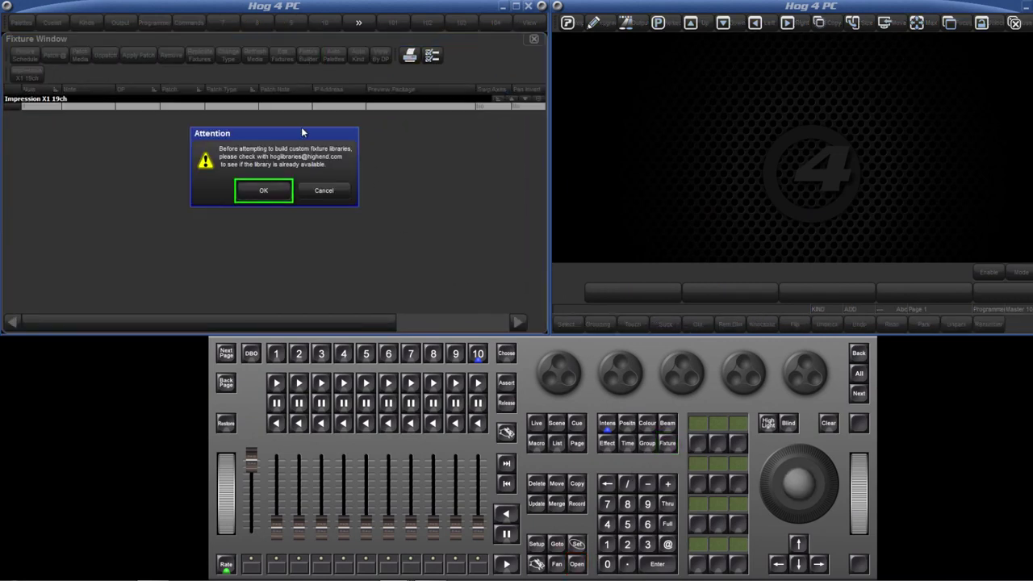
pyautogui.click(266, 192)
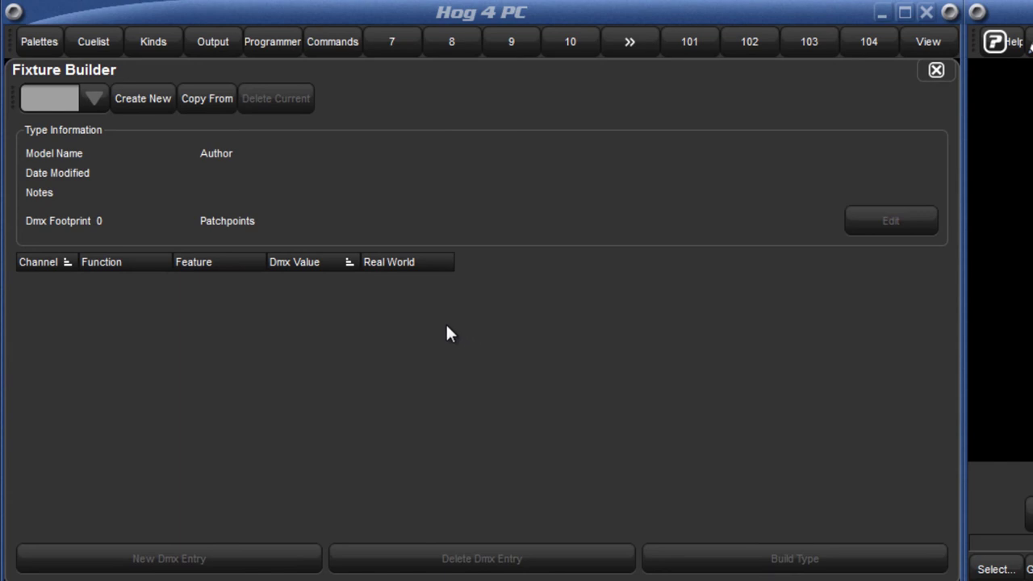
# - Copy the GLP Impression X1 19ch into a new fixture type named 'X1 Custom'
pyautogui.click(207, 100)
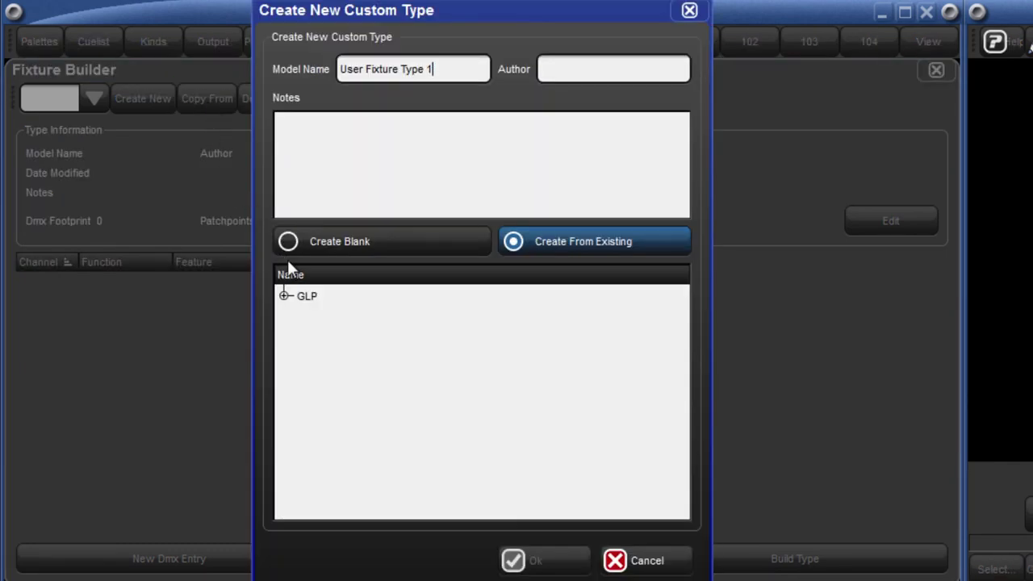
pyautogui.doubleClick(300, 297)
pyautogui.click(325, 323)
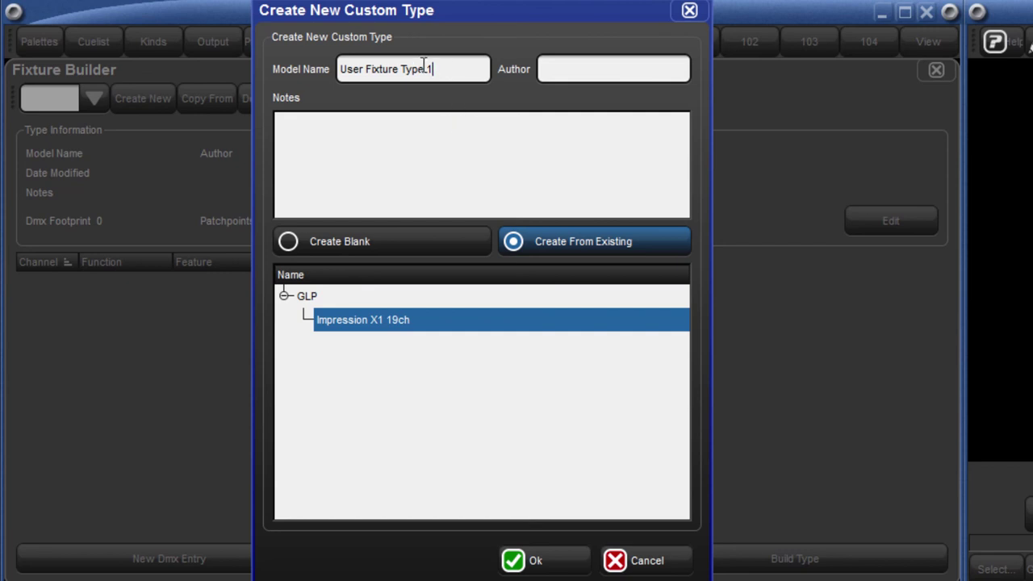
pyautogui.click(404, 69)
pyautogui.write('X1 Cu')
pyautogui.write('stom')
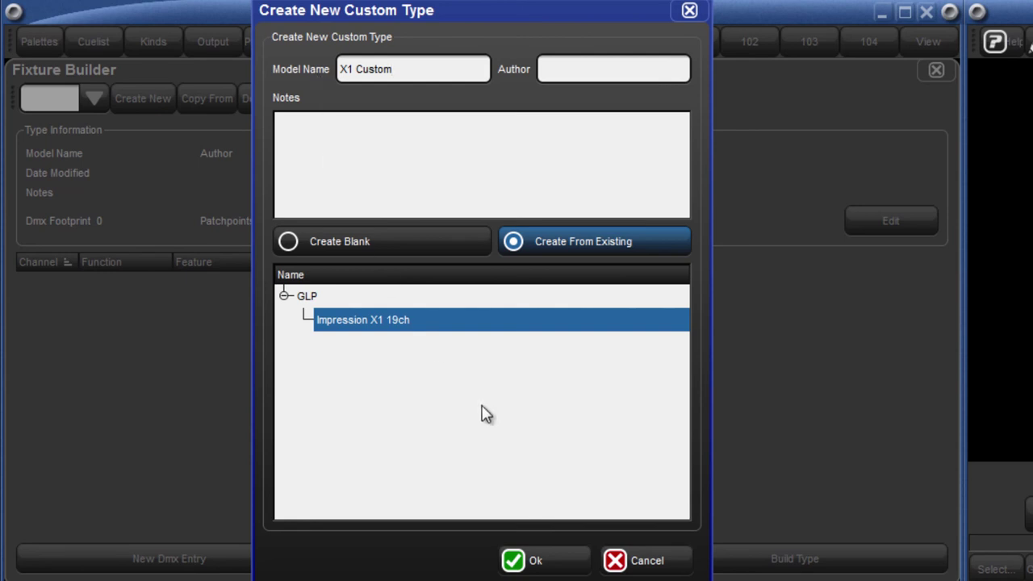
pyautogui.click(549, 563)
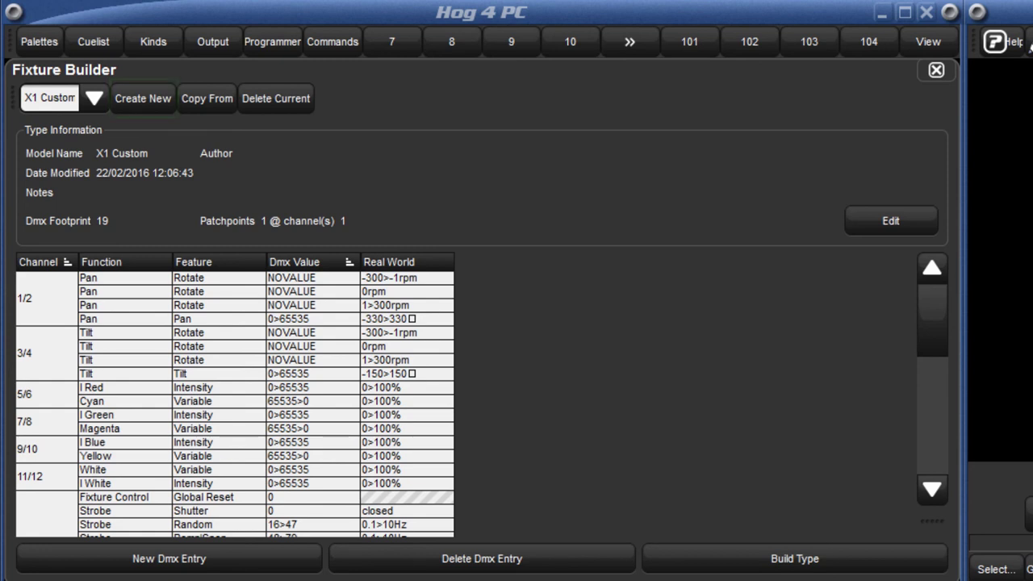
# - Start a new fixture type named 'Tutorial' and fill in the author's name
pyautogui.click(147, 104)
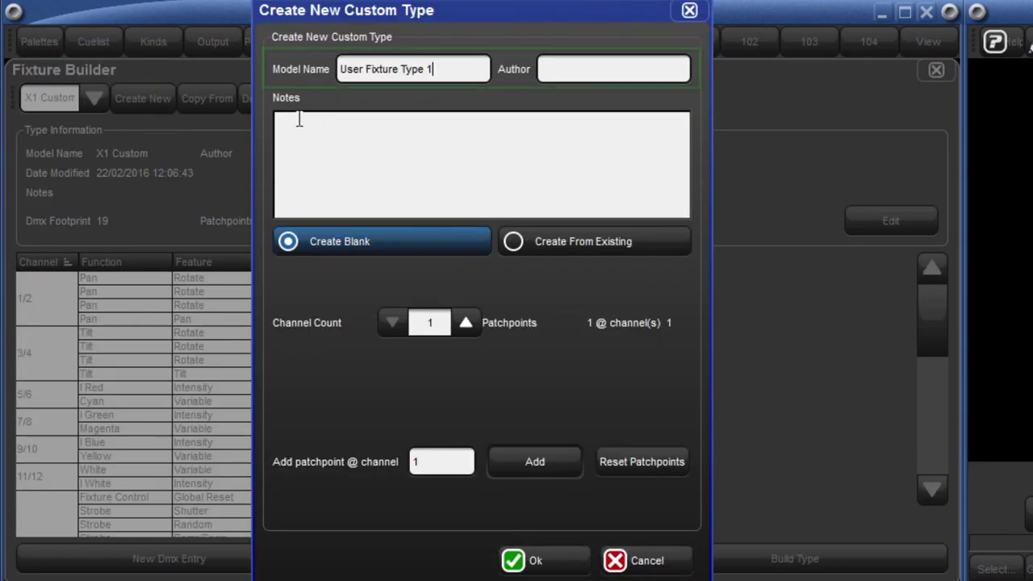
pyautogui.moveTo(445, 70); pyautogui.dragTo(327, 79)
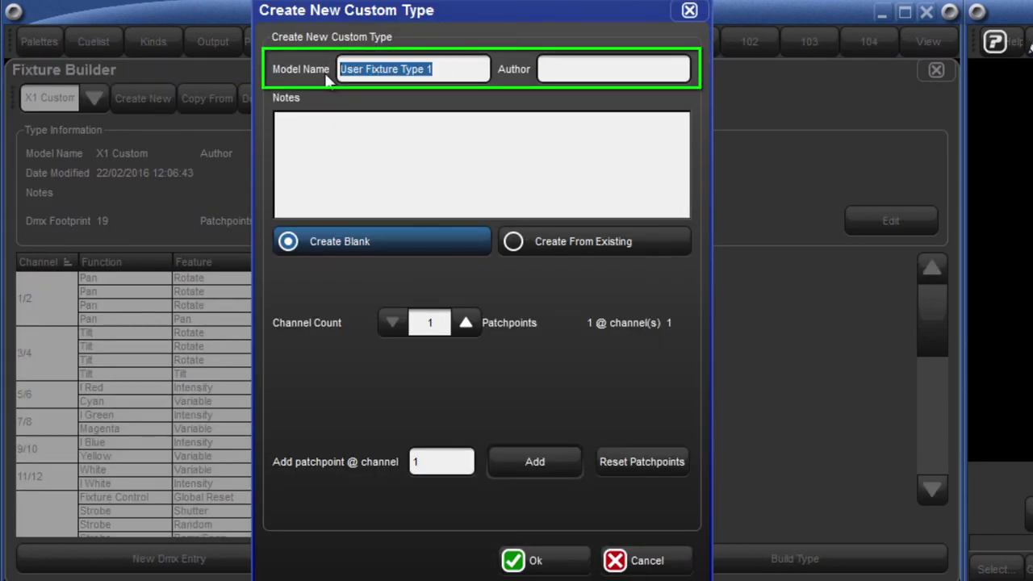
pyautogui.write('Tutorial')
pyautogui.click(600, 65)
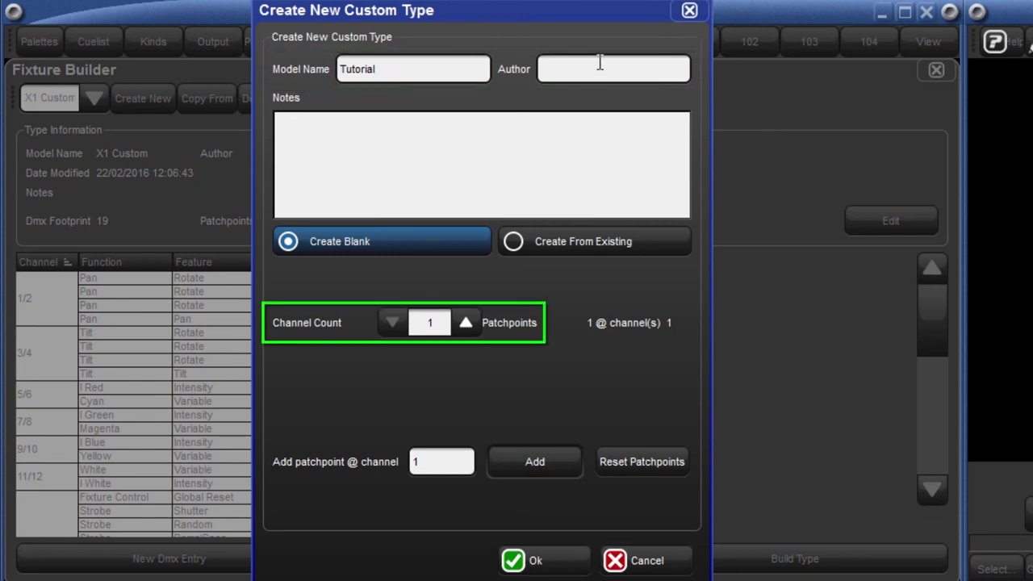
pyautogui.write('Colin Wood')
# - Set the channel count to 12, reset patchpoints to only channel 1, and confirm
pyautogui.click(434, 327)
pyautogui.write('2')
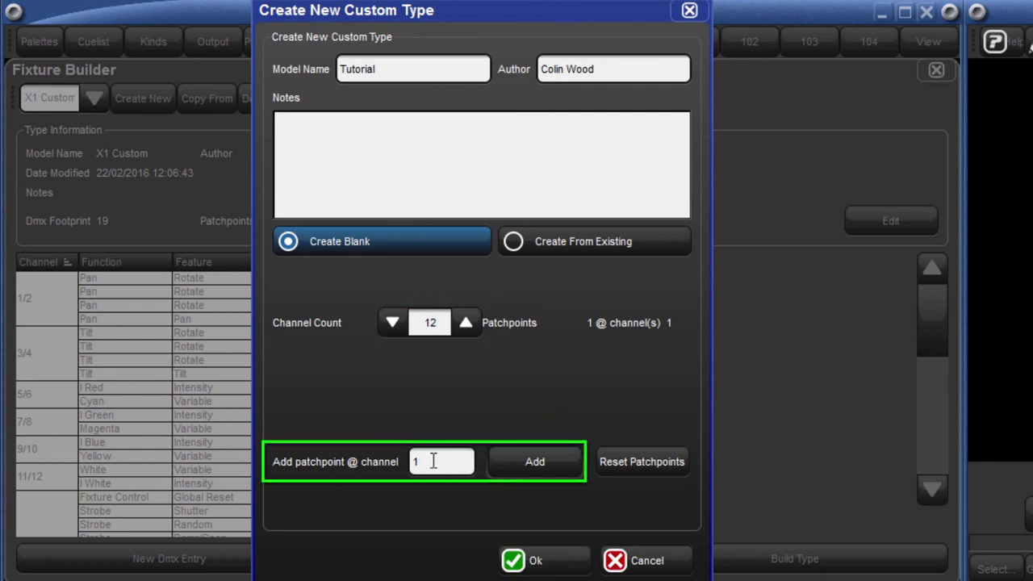
pyautogui.press('BackSpace')
pyautogui.write('2')
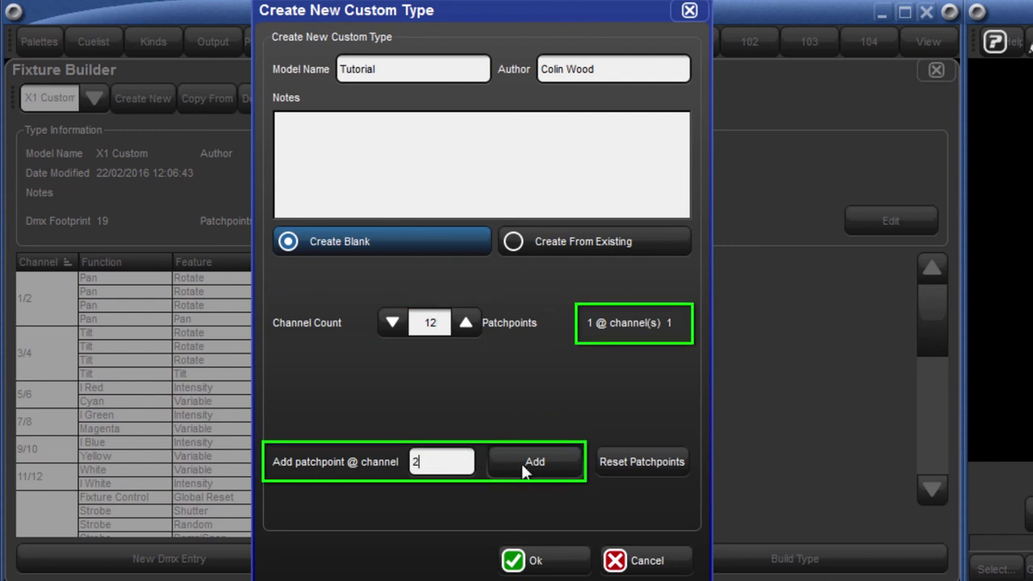
pyautogui.click(522, 464)
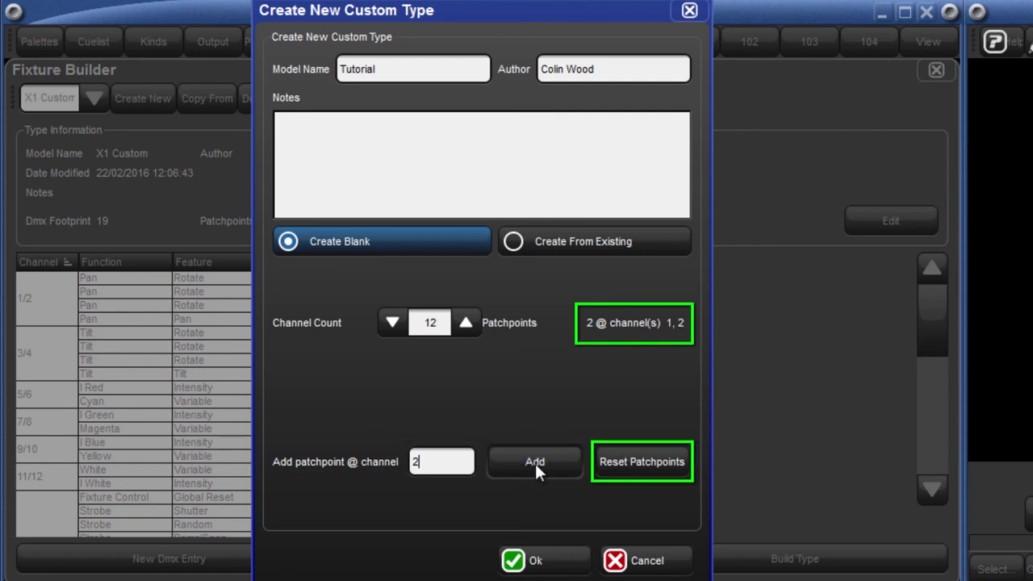
pyautogui.click(650, 474)
pyautogui.click(553, 562)
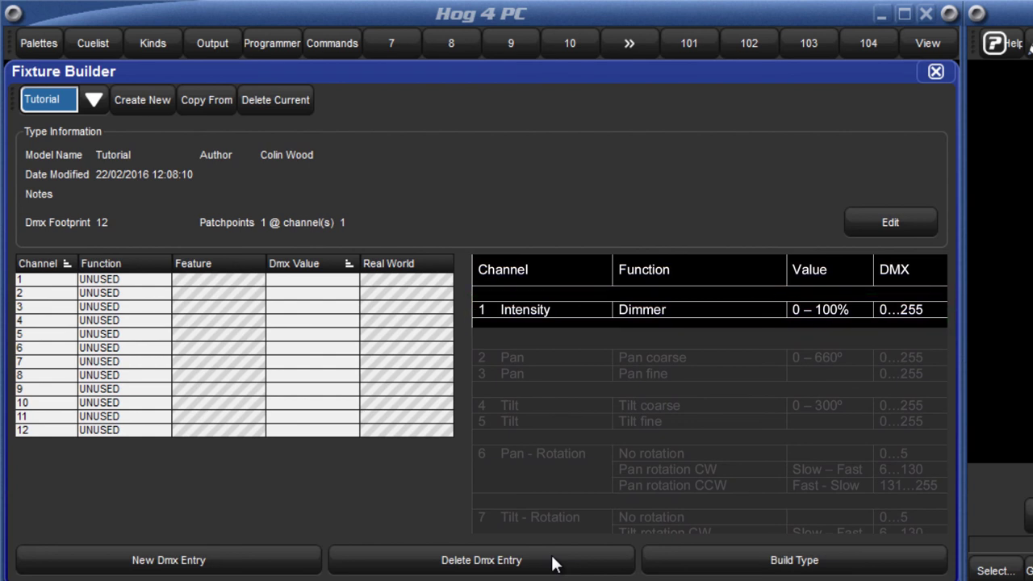
# - Assign the Intensity function from the Intensity tab to channel 1
pyautogui.click(114, 280)
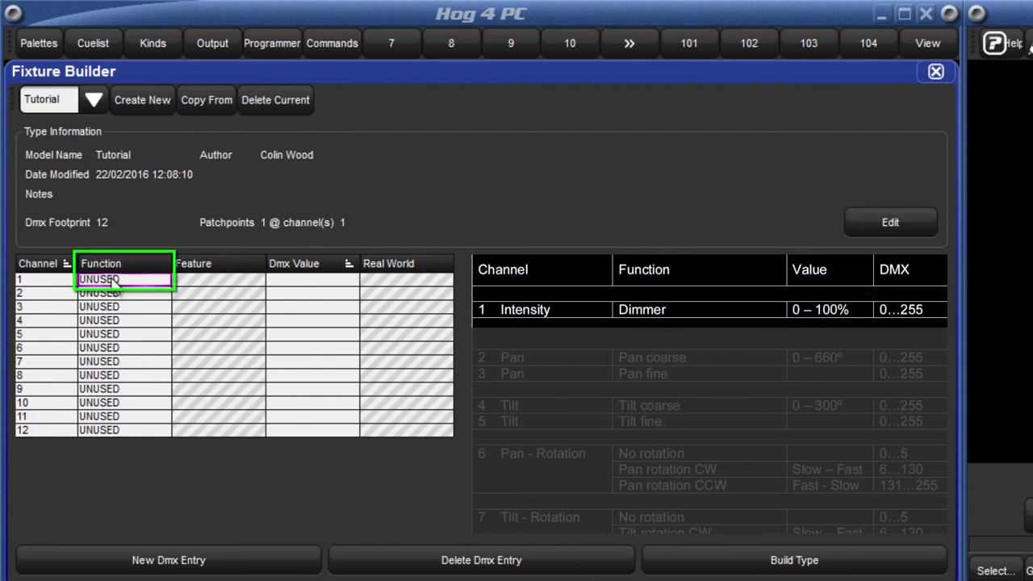
pyautogui.click(114, 280)
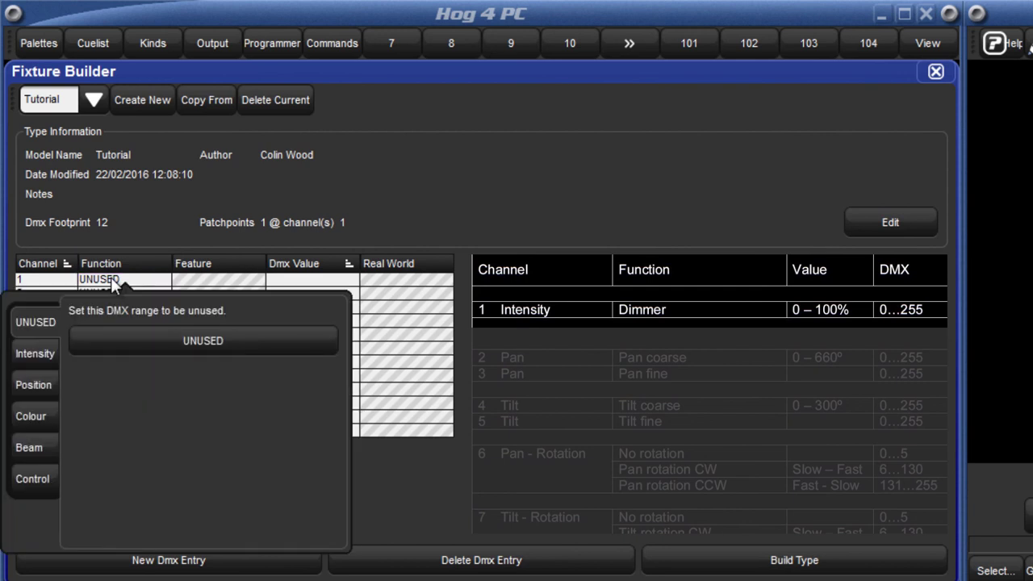
pyautogui.click(38, 359)
pyautogui.moveTo(322, 343); pyautogui.dragTo(322, 365)
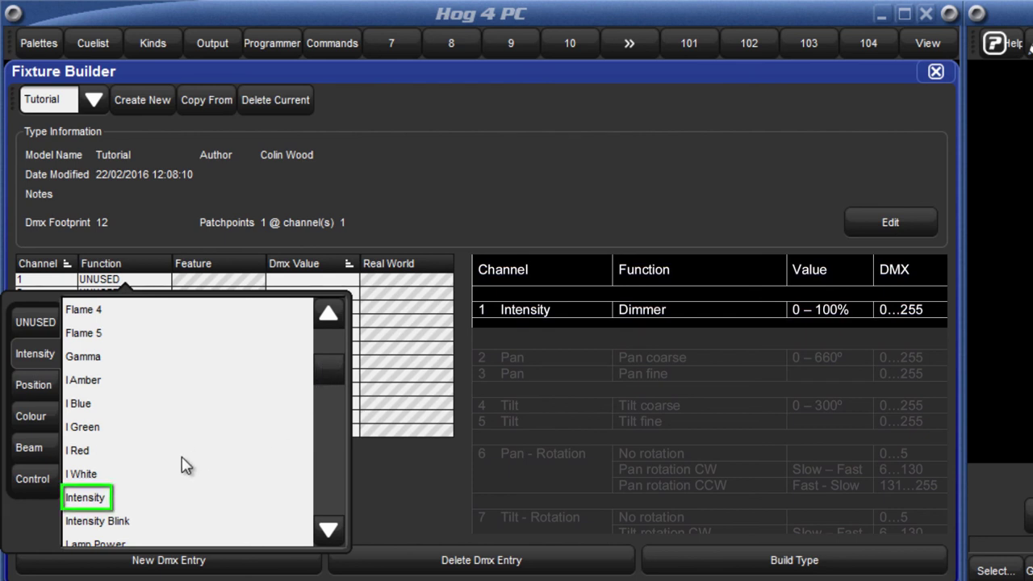
pyautogui.click(97, 498)
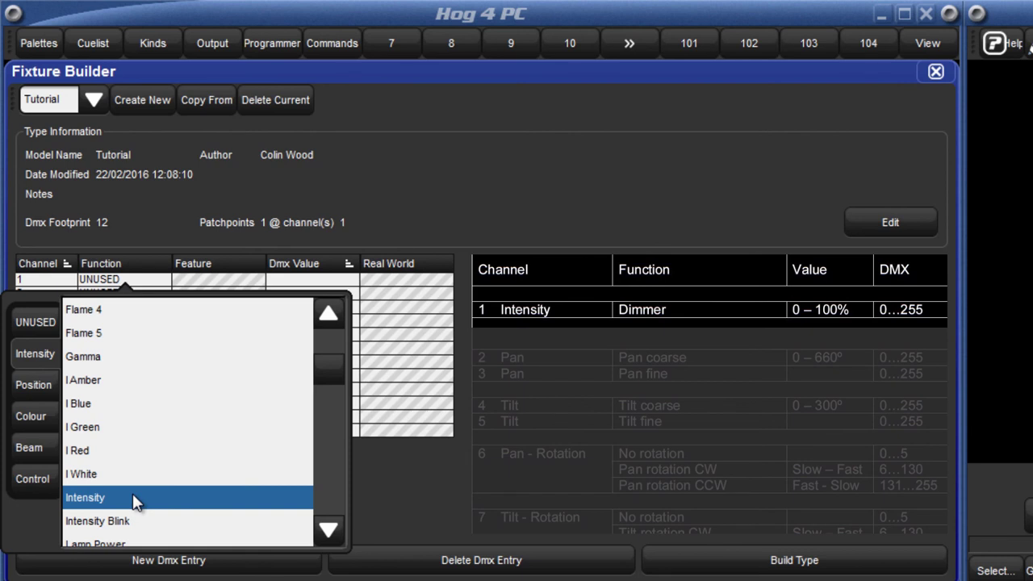
pyautogui.click(133, 498)
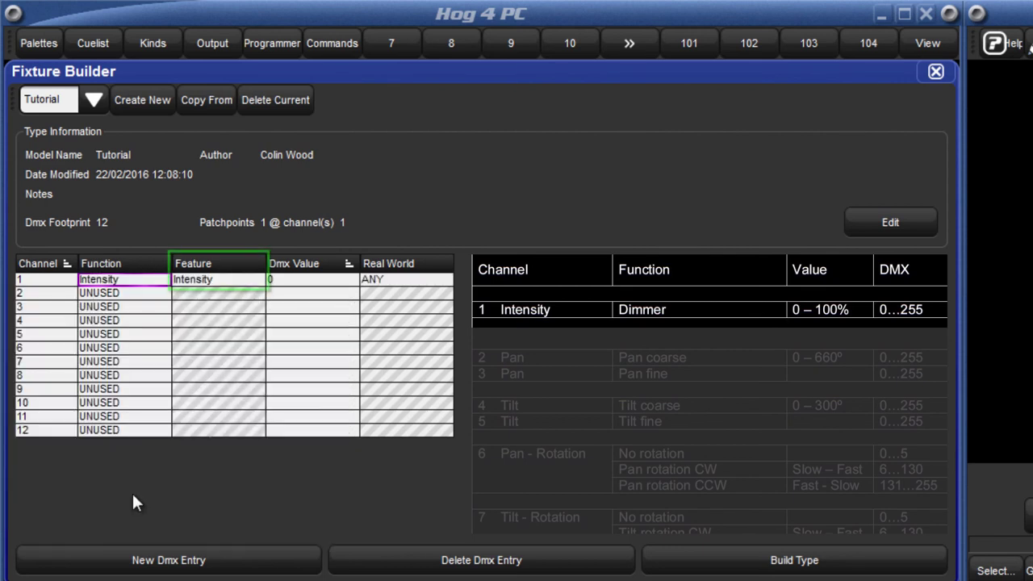
pyautogui.click(198, 282)
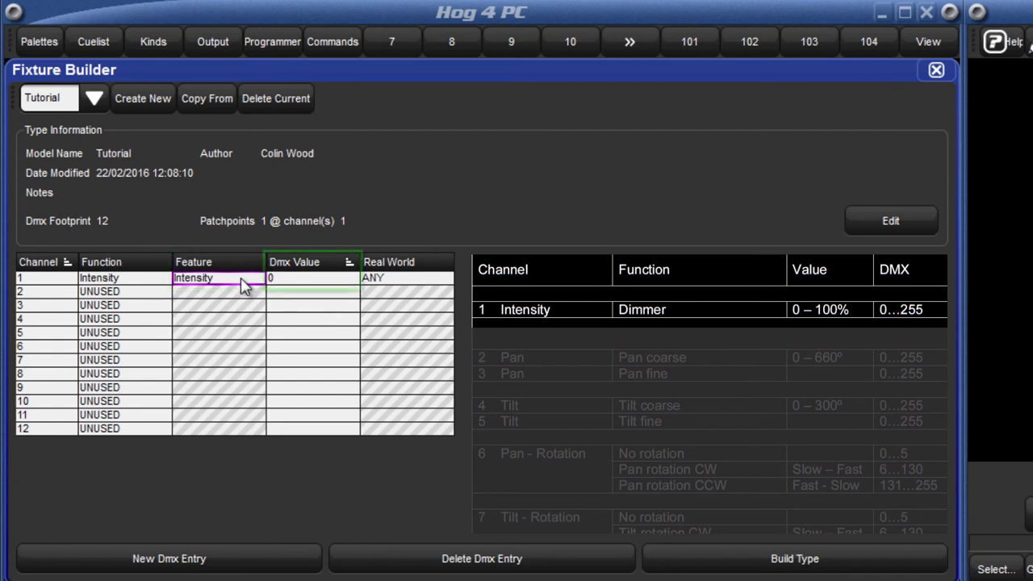
# - Set channel 1's DMX value range to 0>255
pyautogui.click(313, 281)
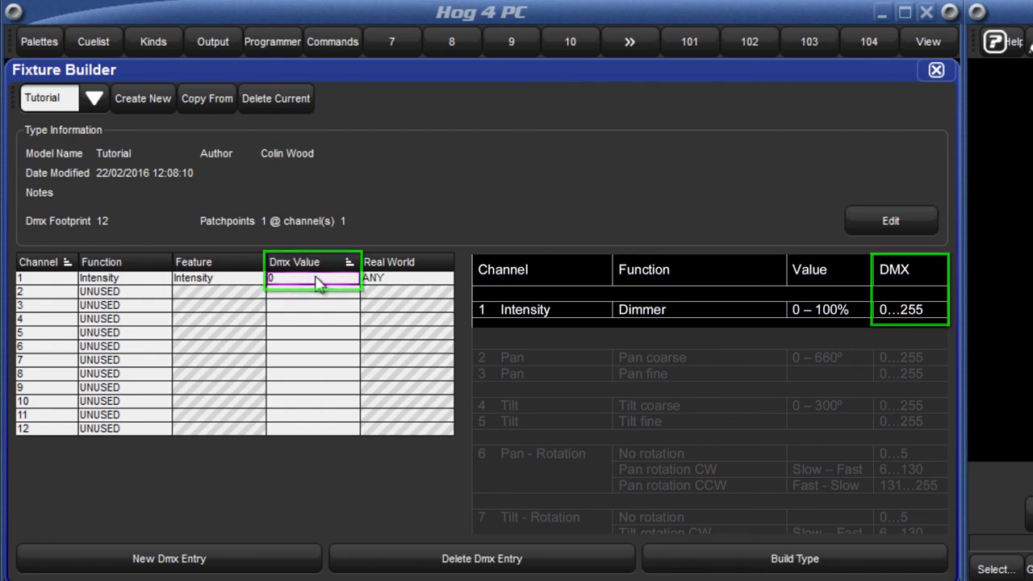
pyautogui.click(317, 282)
pyautogui.click(354, 309)
pyautogui.click(333, 338)
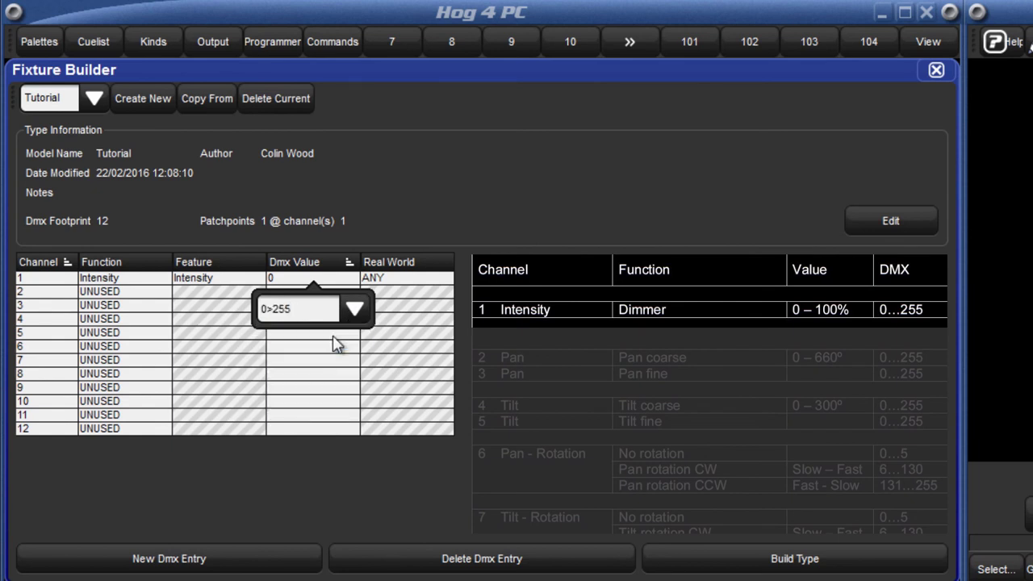
pyautogui.press('Return')
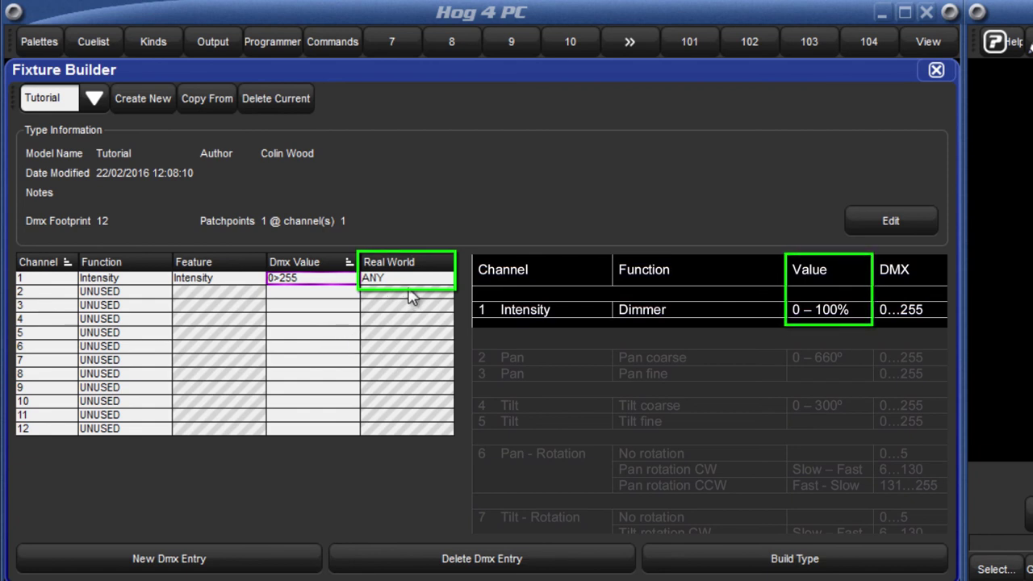
# - Set channel 1's real-world value range to 0>100%
pyautogui.click(430, 283)
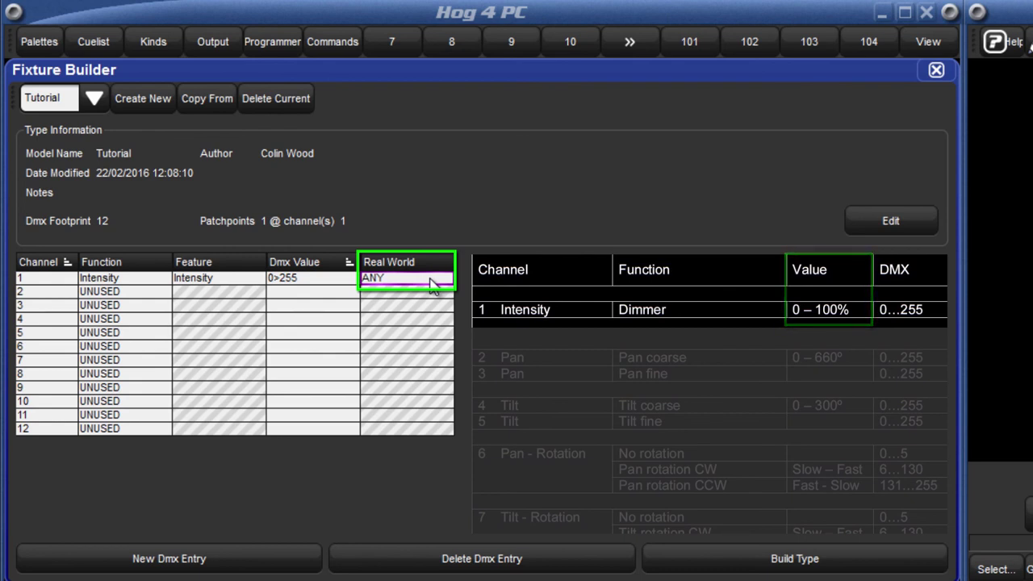
pyautogui.click(430, 283)
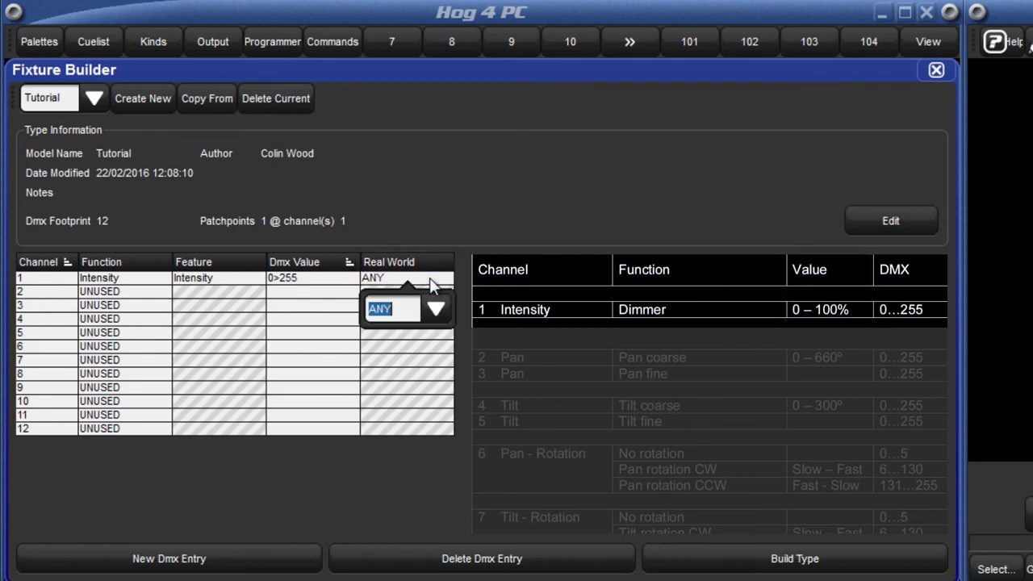
pyautogui.click(436, 309)
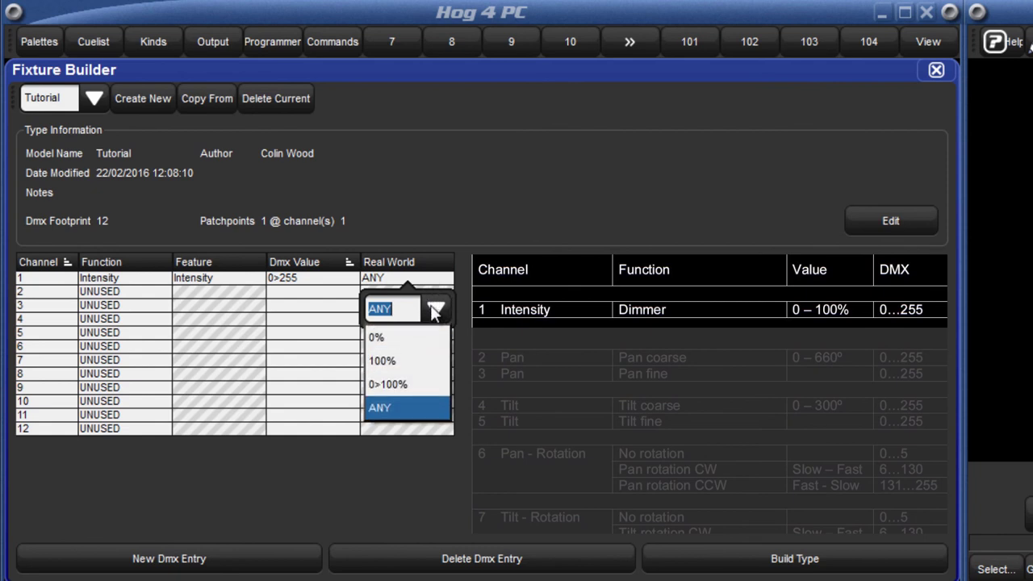
pyautogui.click(415, 384)
pyautogui.press('Return')
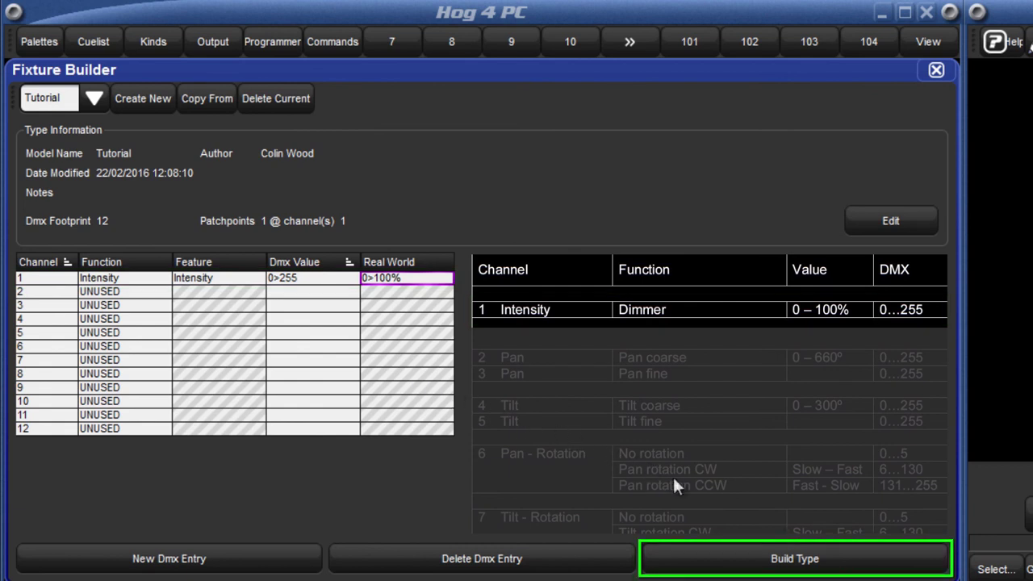
# - Build the Tutorial type, acknowledge success, then view X1 Custom and return to Tutorial
pyautogui.click(735, 567)
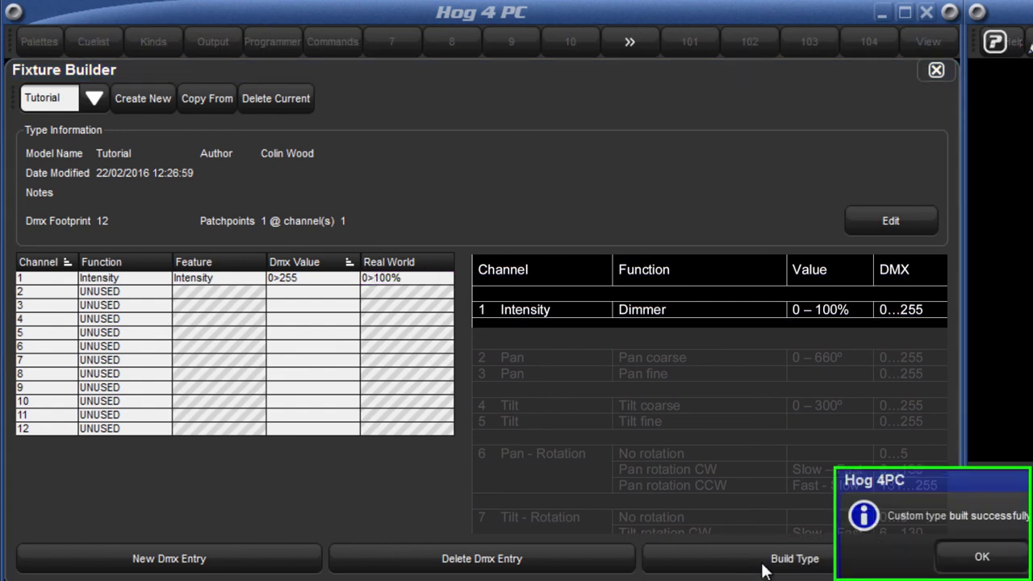
pyautogui.click(963, 558)
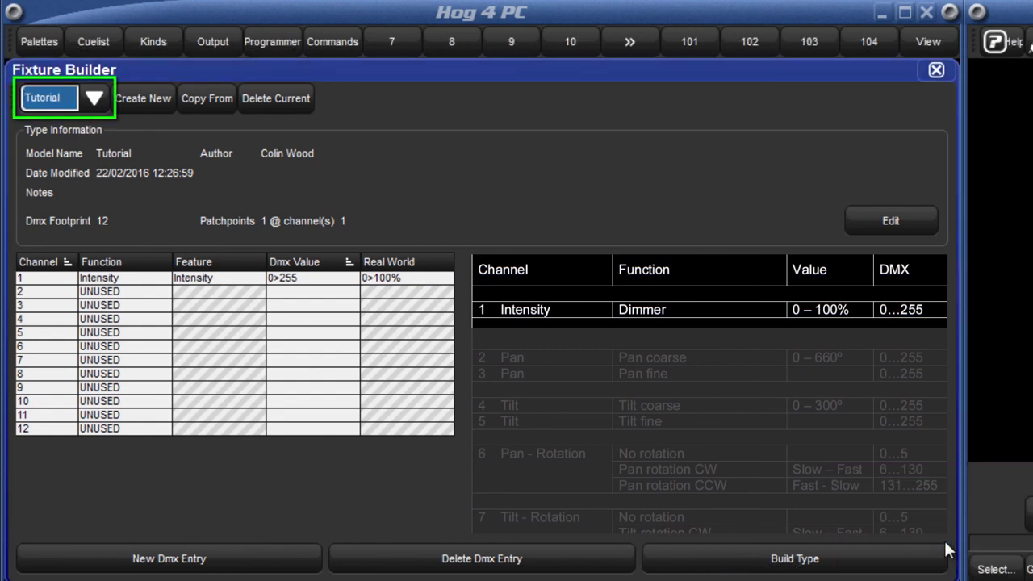
pyautogui.click(94, 99)
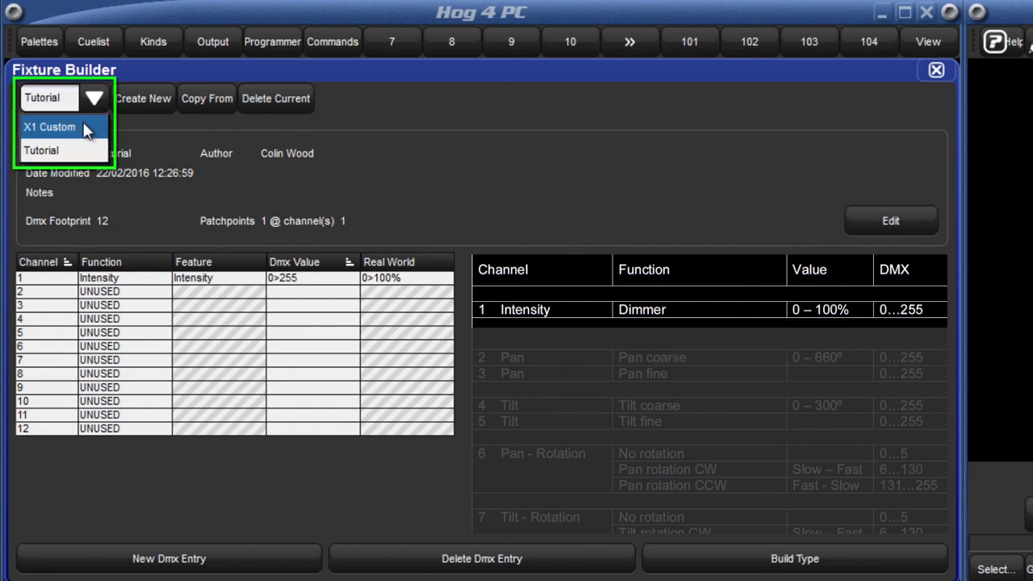
pyautogui.click(83, 126)
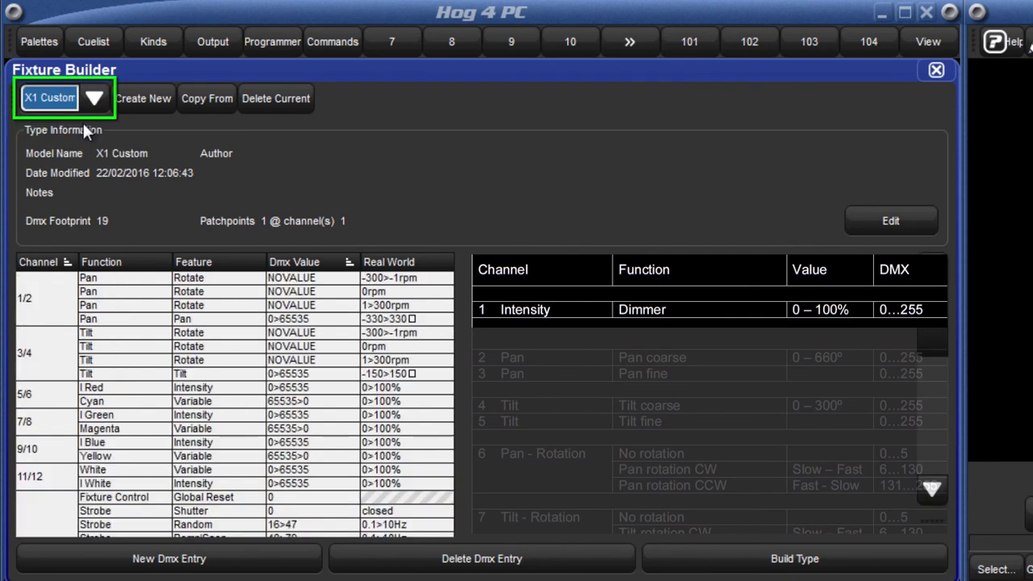
pyautogui.click(86, 101)
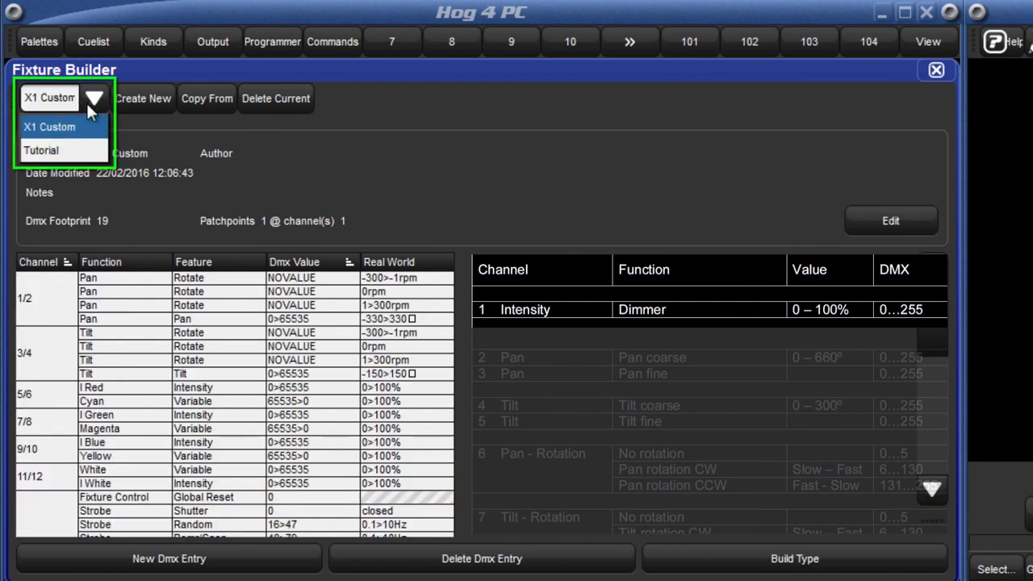
pyautogui.click(77, 154)
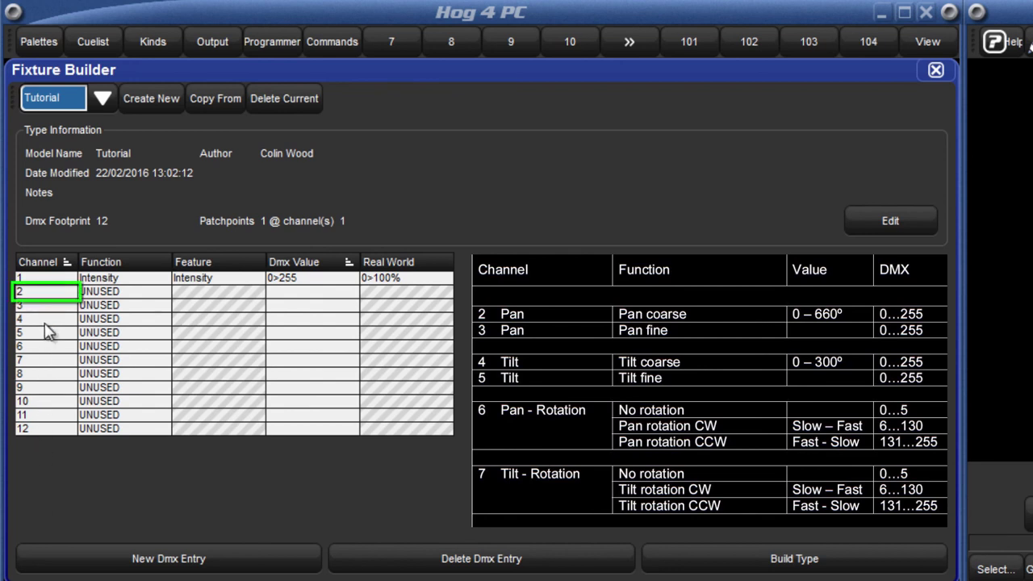
# - Renumber channels 2 and 4 as 16-bit pairs 2/3 and 4/5
pyautogui.doubleClick(46, 297)
pyautogui.write('2/3')
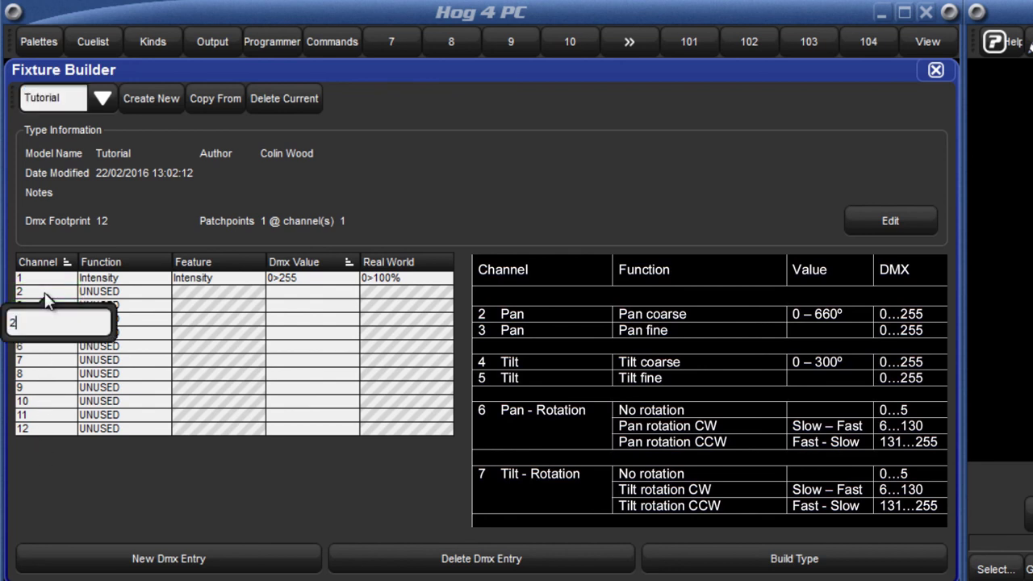
pyautogui.press('Return')
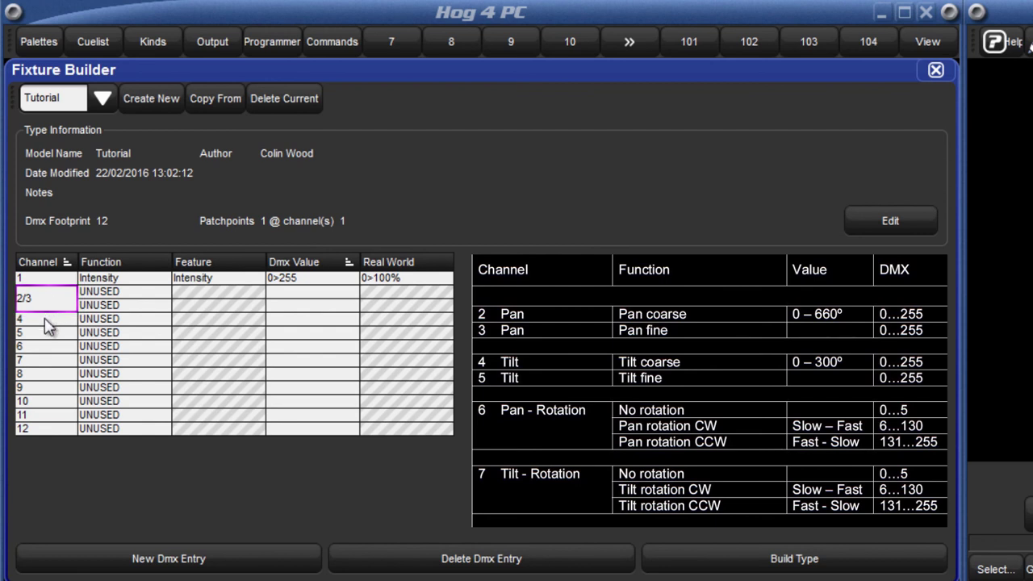
pyautogui.doubleClick(46, 326)
pyautogui.write('4/5')
pyautogui.press('Return')
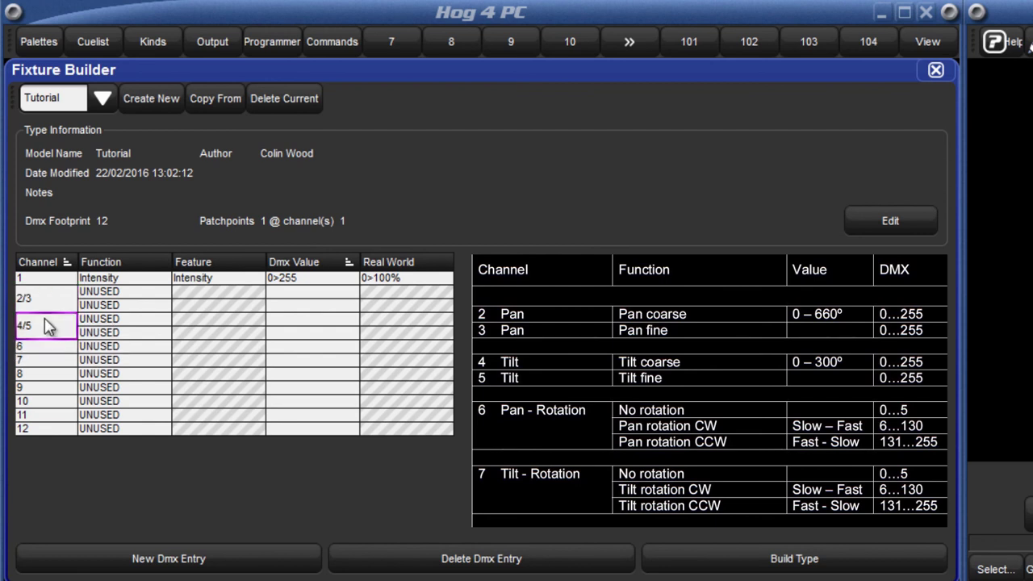
# - Delete the spare UNUSED DMX entries from channels 2/3 and 4/5
pyautogui.click(93, 297)
pyautogui.click(394, 556)
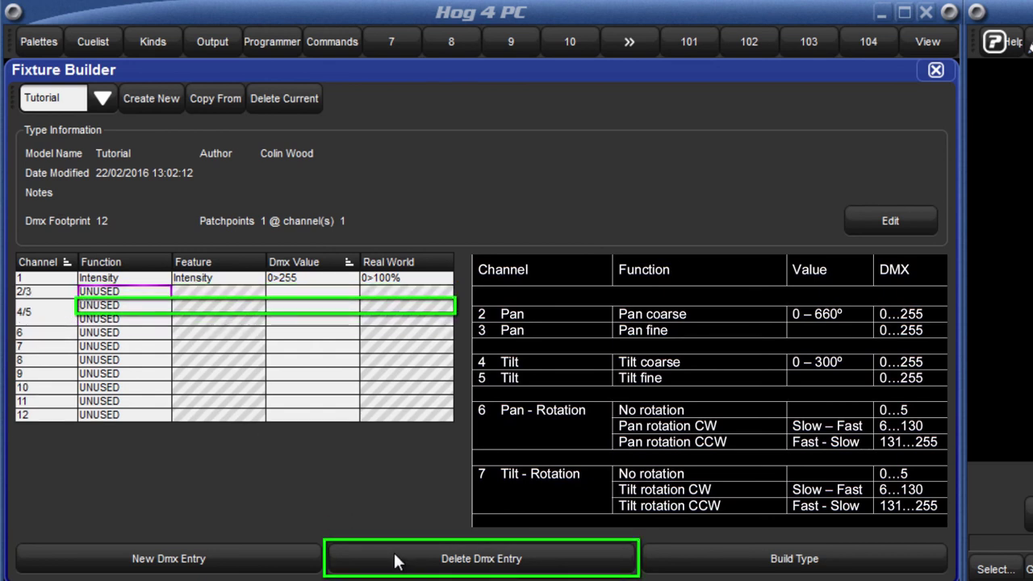
pyautogui.click(137, 308)
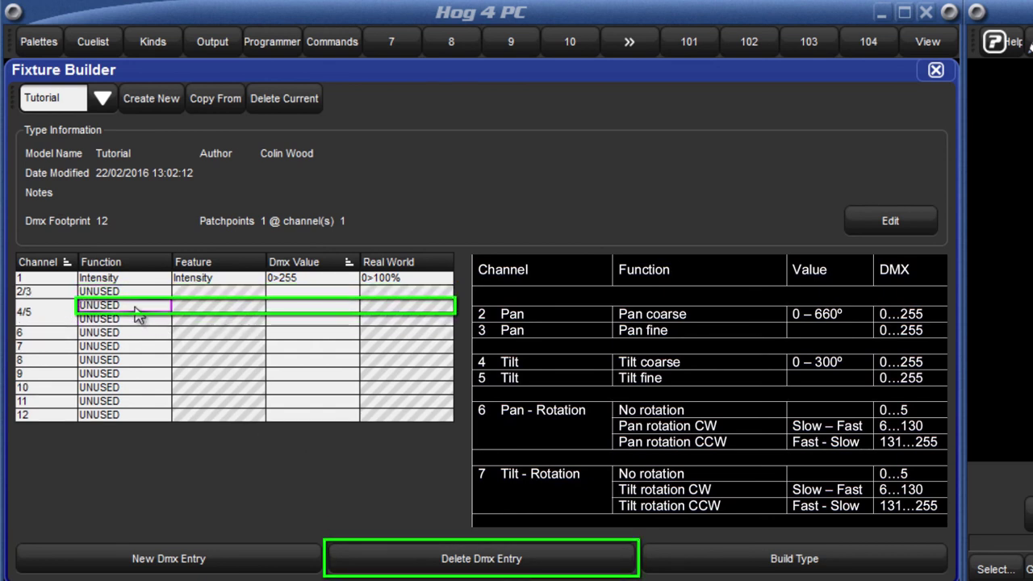
pyautogui.click(416, 557)
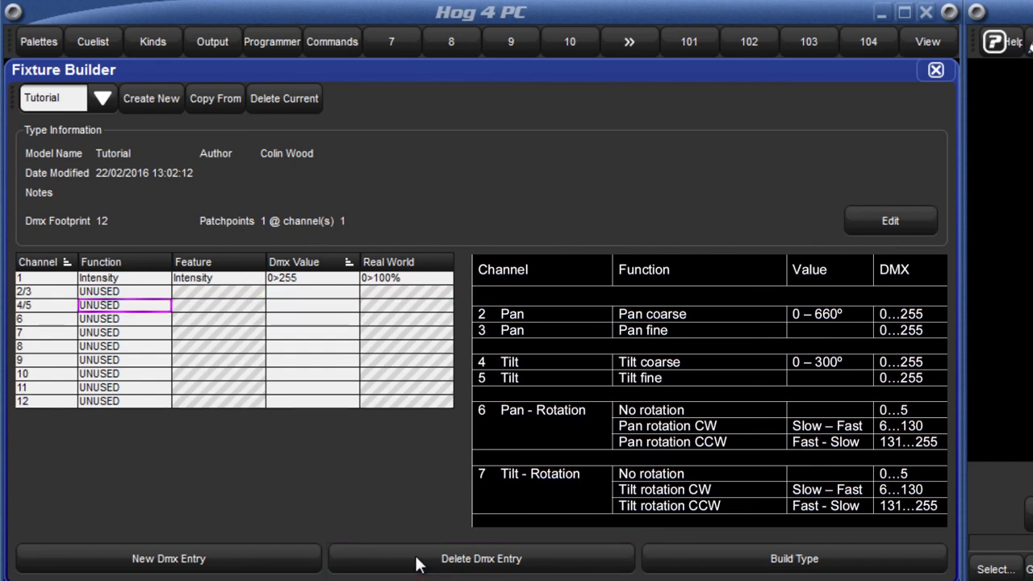
# - Assign Position Pan to channel 2/3 and Tilt to channel 4/5, then select both DMX values
pyautogui.click(106, 292)
pyautogui.click(106, 292)
pyautogui.click(33, 396)
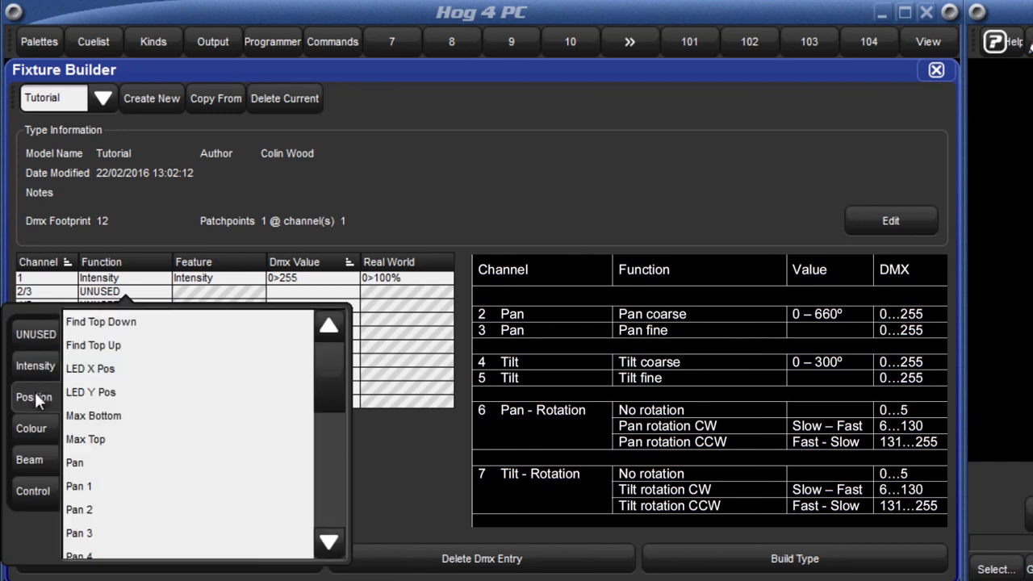
pyautogui.click(98, 461)
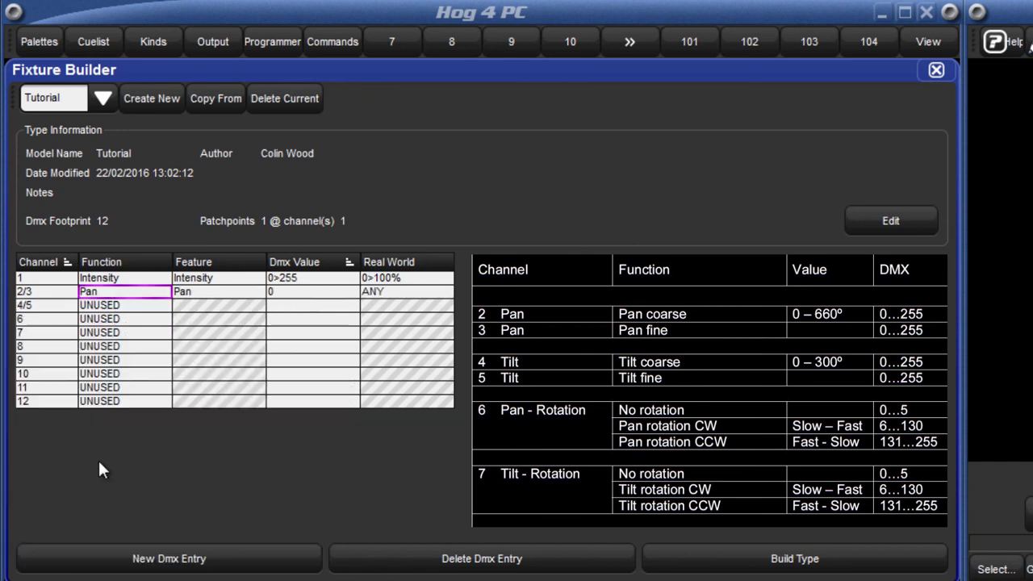
pyautogui.click(104, 306)
pyautogui.click(104, 306)
pyautogui.click(36, 406)
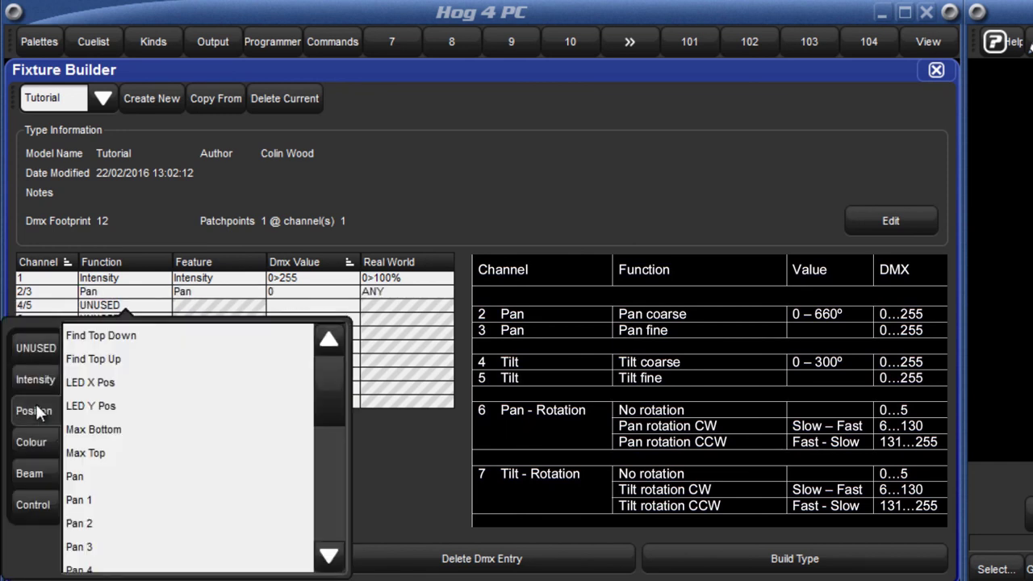
pyautogui.click(323, 456)
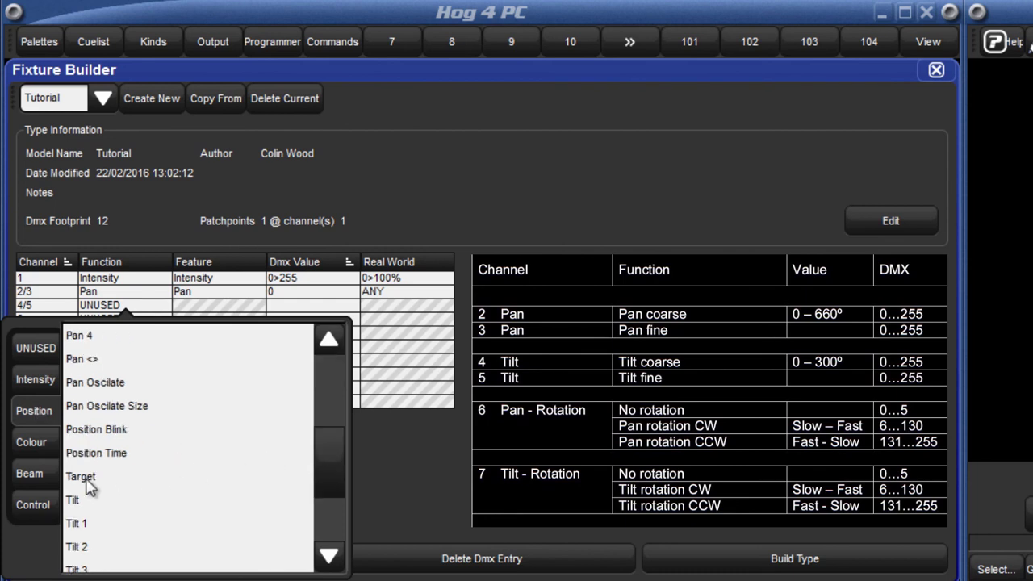
pyautogui.click(74, 499)
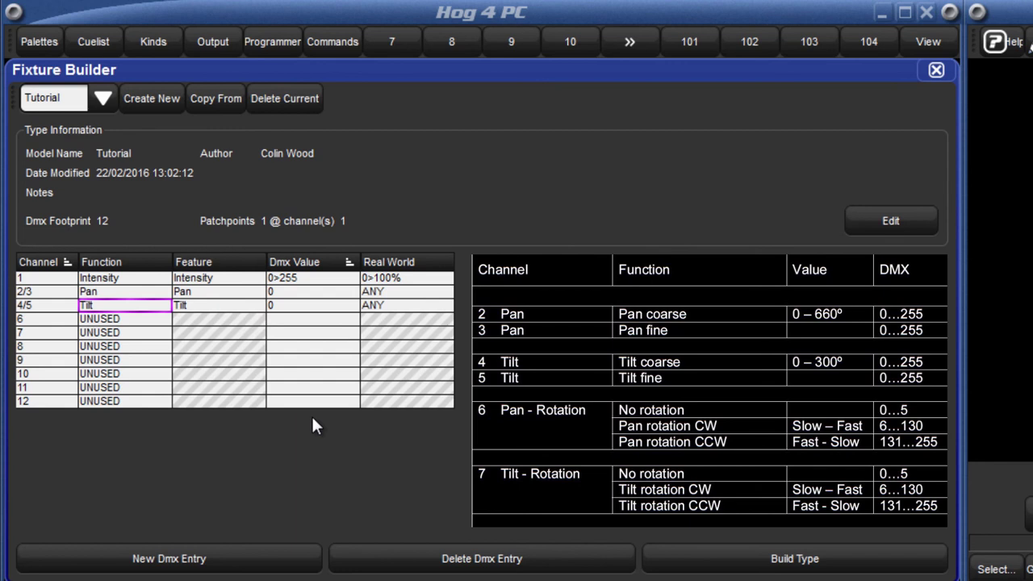
pyautogui.moveTo(318, 334); pyautogui.dragTo(321, 298)
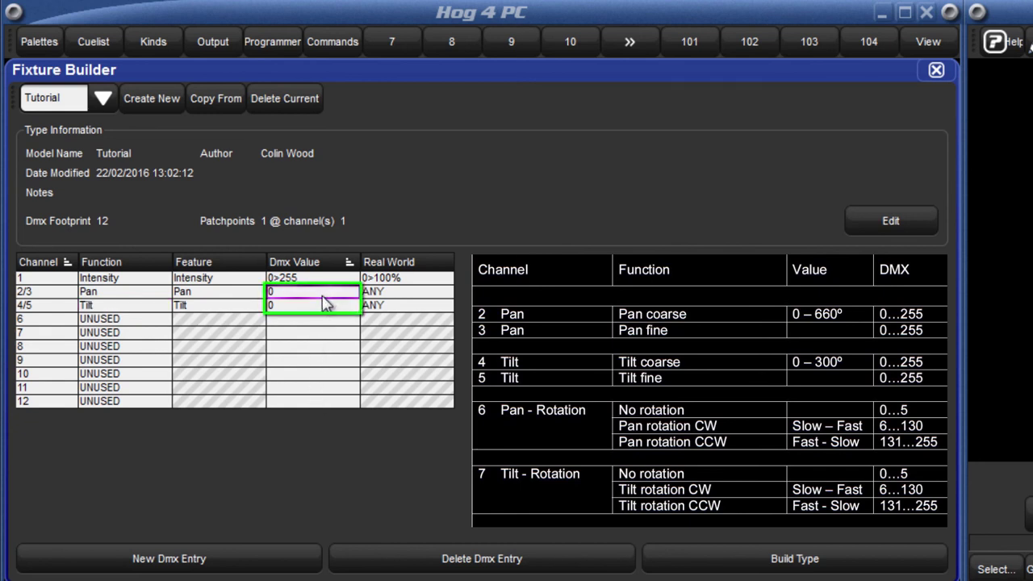
# - Set both the Pan and Tilt DMX ranges to 16-bit 0>65535
pyautogui.click(325, 306)
pyautogui.press('Return')
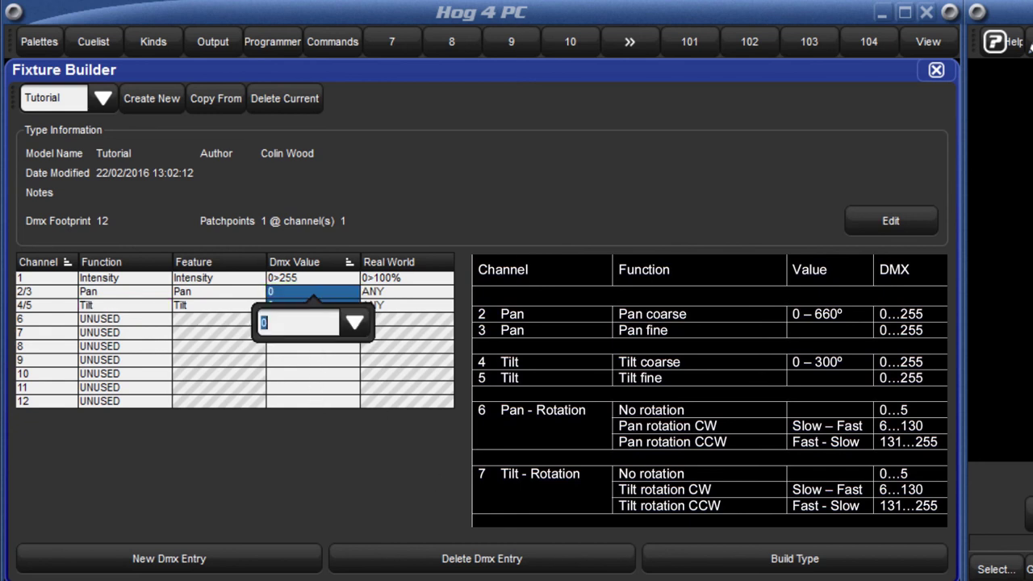
pyautogui.click(355, 323)
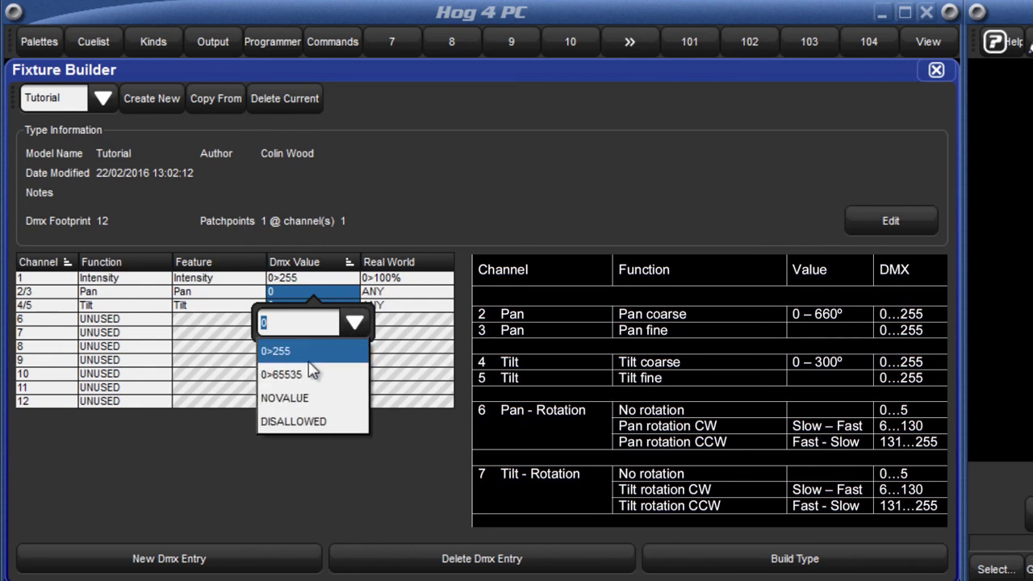
pyautogui.click(299, 376)
pyautogui.press('Return')
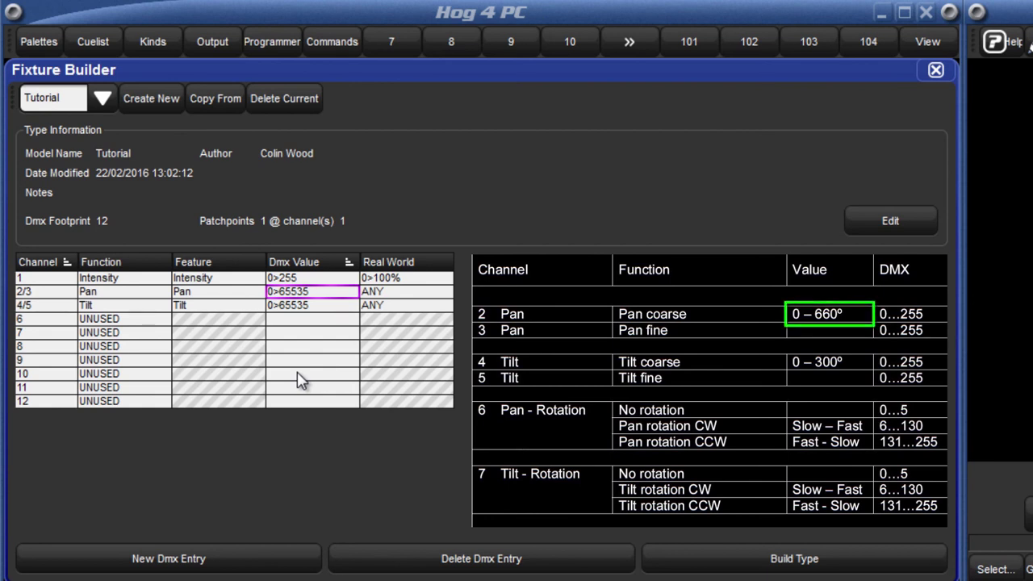
# - Give Pan a -330>330° real-world range and Tilt a -150>150° range
pyautogui.doubleClick(397, 296)
pyautogui.write('-330')
pyautogui.write('>330')
pyautogui.press('Return')
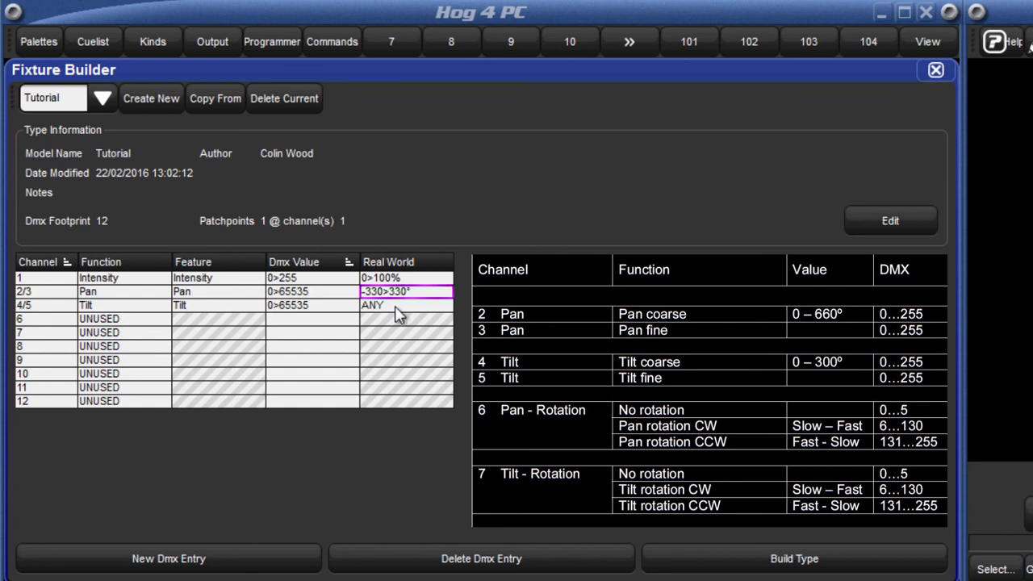
pyautogui.doubleClick(395, 306)
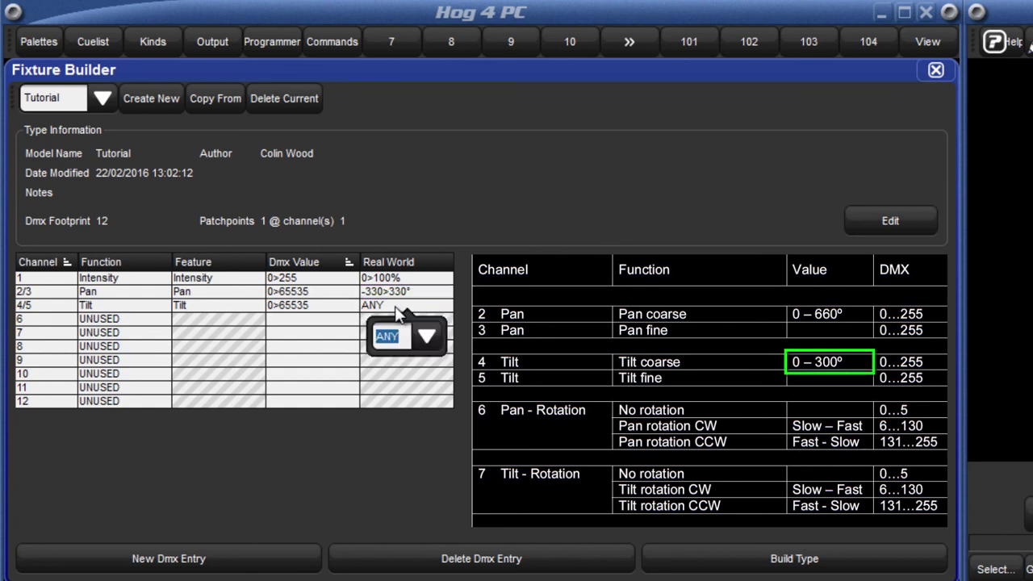
pyautogui.write('-150')
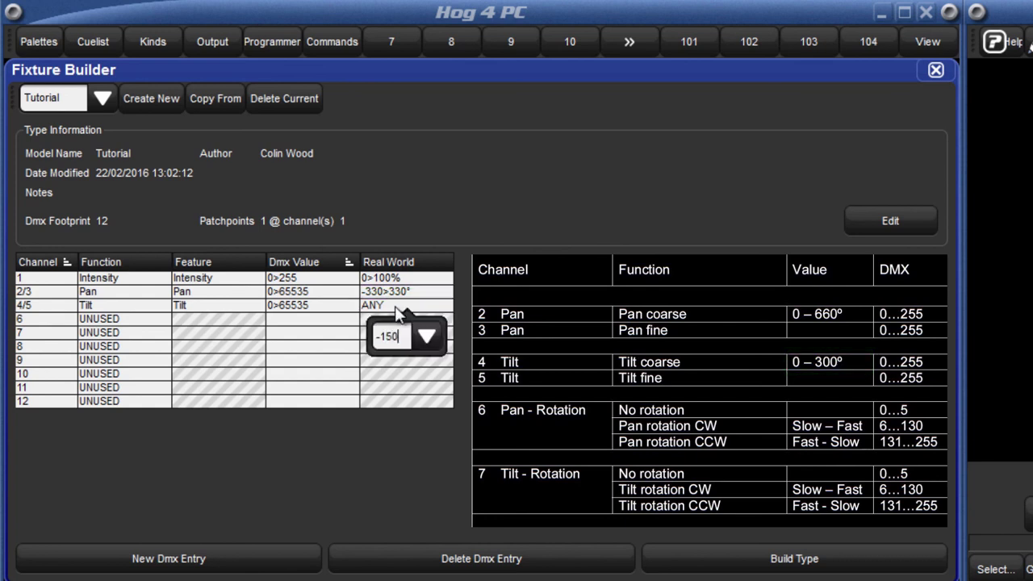
pyautogui.write('>150')
pyautogui.press('Return')
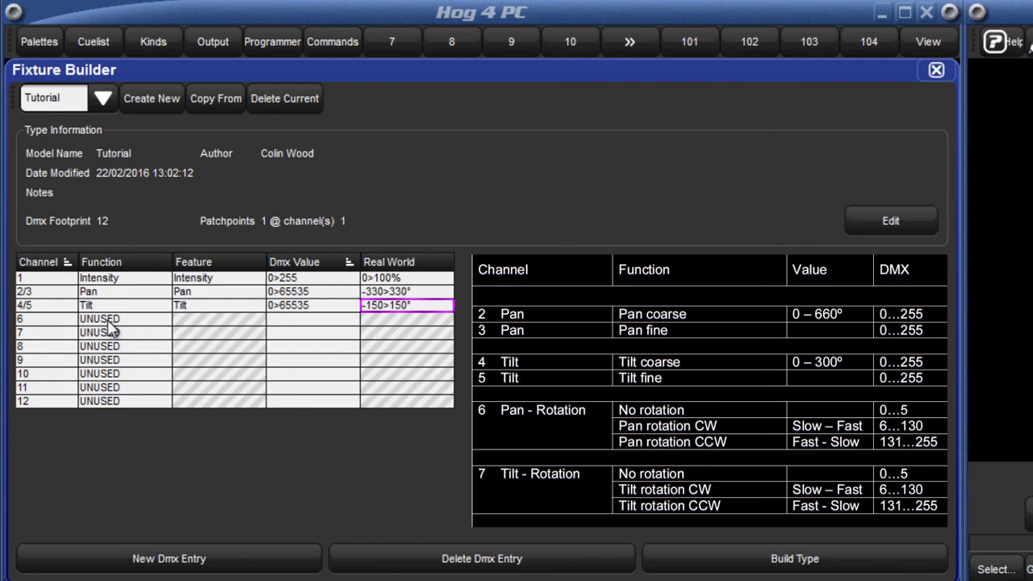
# - Add two extra DMX entries each to channels 6 and 7, giving three apiece
pyautogui.click(108, 319)
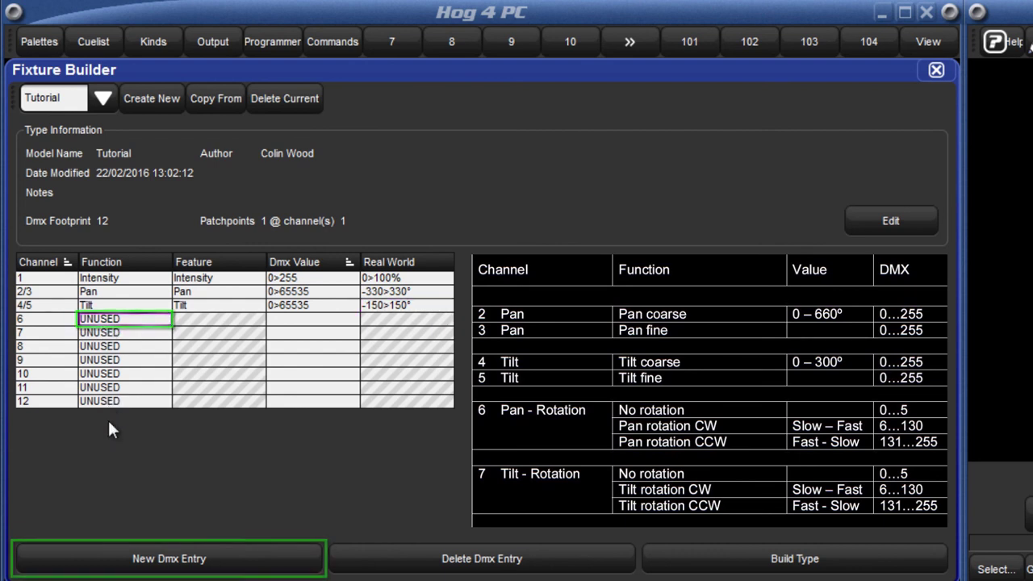
pyautogui.click(150, 561)
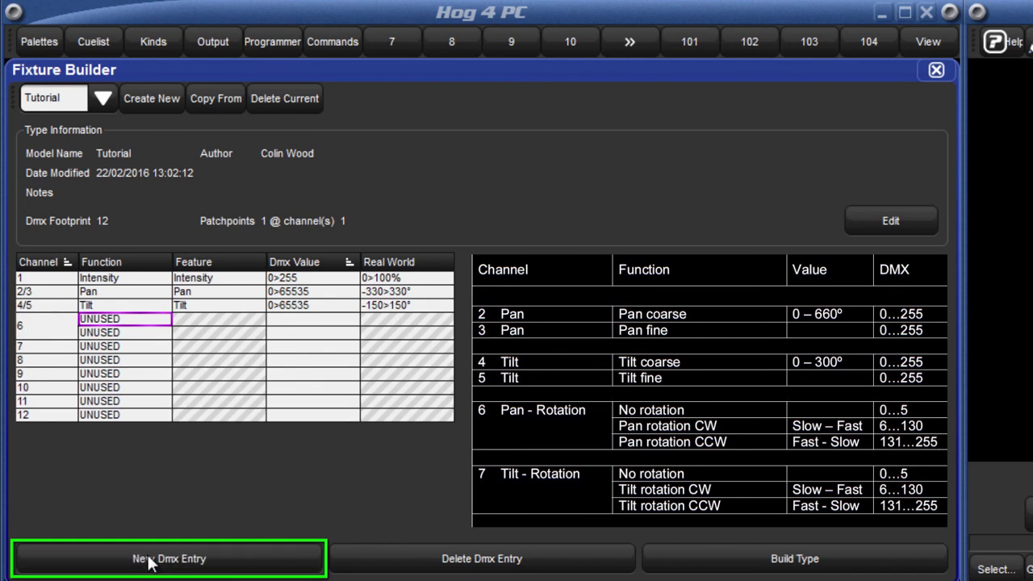
pyautogui.click(150, 561)
pyautogui.click(150, 363)
pyautogui.click(145, 560)
pyautogui.click(146, 559)
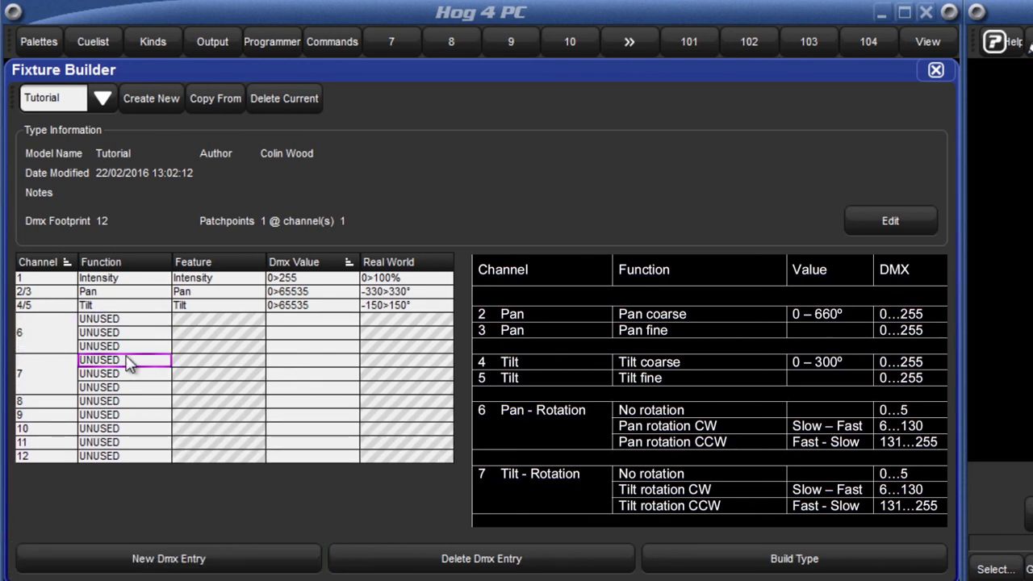
# - Set all three channel 6 entries to the Pan function with the Rotate feature
pyautogui.click(128, 321)
pyautogui.moveTo(128, 321); pyautogui.dragTo(131, 347)
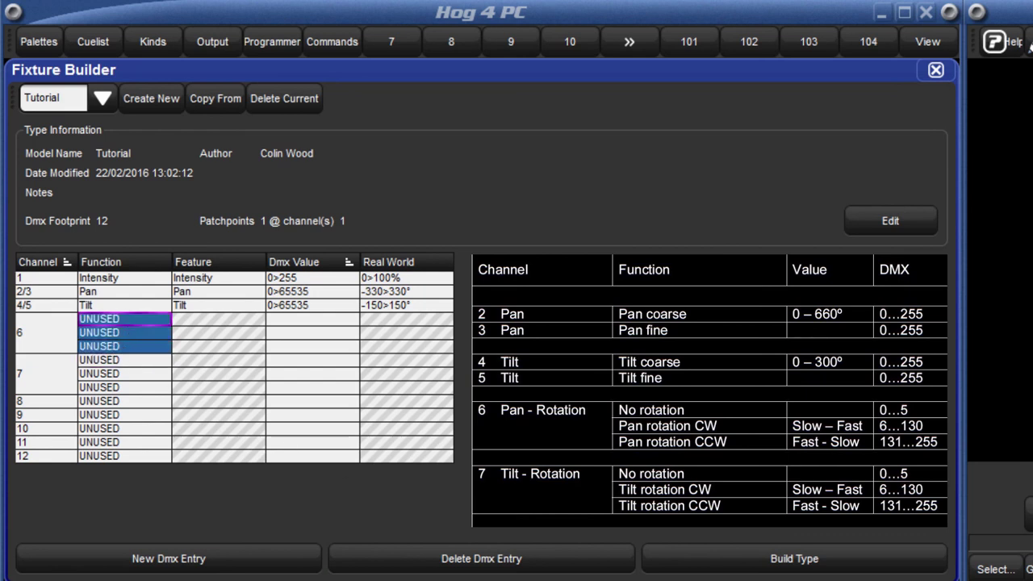
pyautogui.press('Return')
pyautogui.click(34, 421)
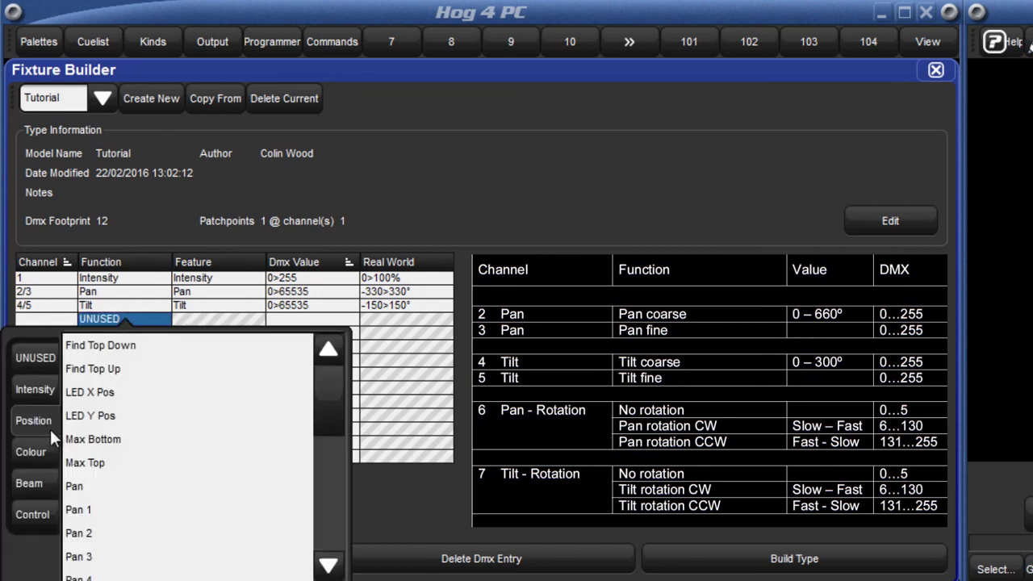
pyautogui.click(97, 489)
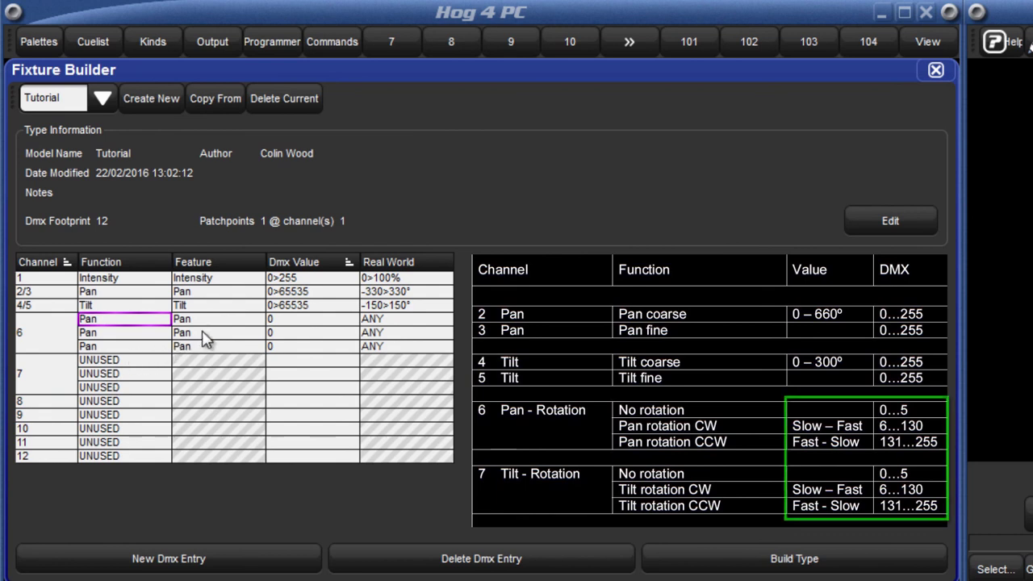
pyautogui.moveTo(224, 322); pyautogui.dragTo(223, 347)
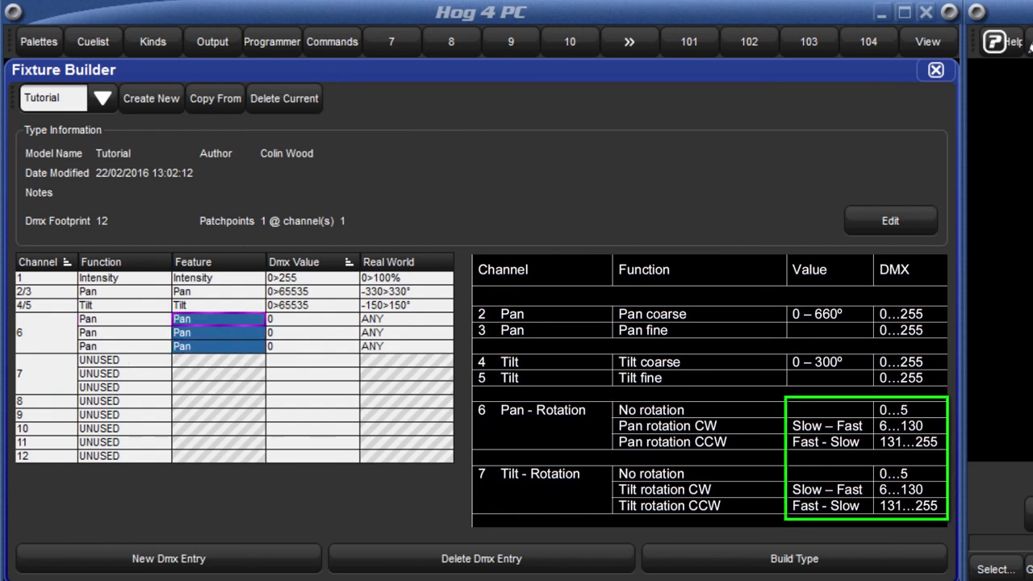
pyautogui.press('Return')
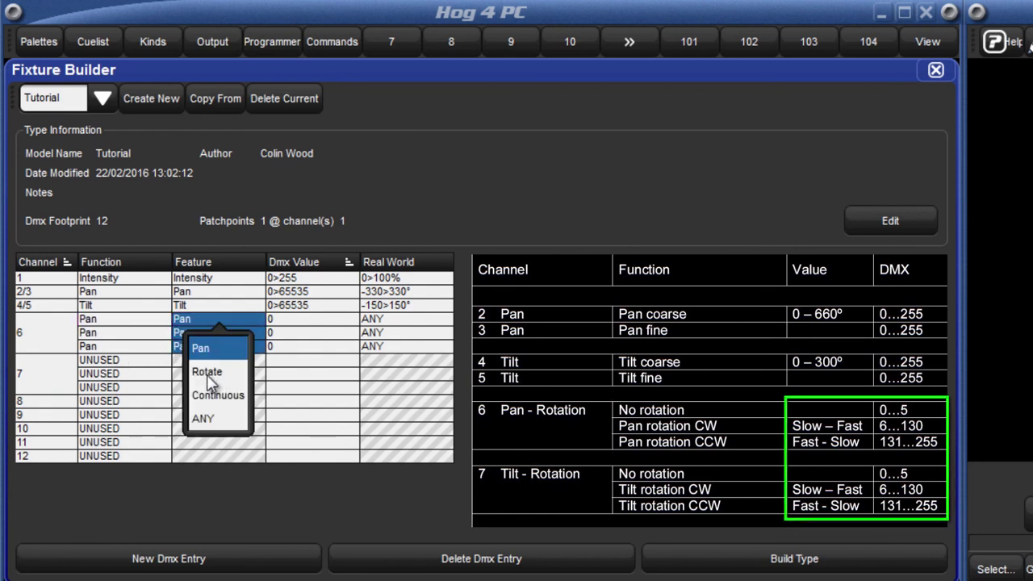
pyautogui.click(208, 374)
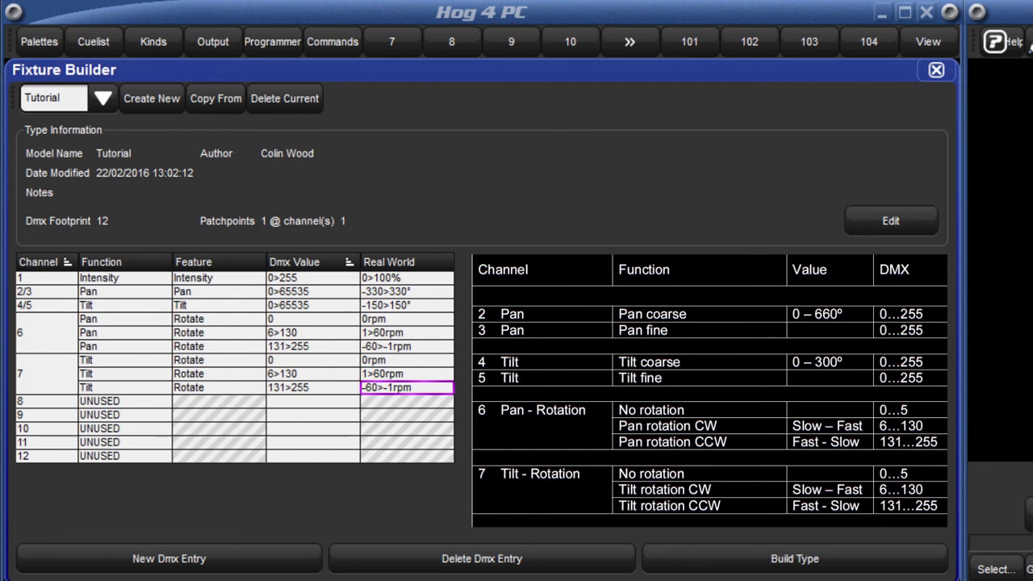
# - Add a new DMX entry to channel 2/3 and to channel 6
pyautogui.click(104, 293)
pyautogui.click(120, 559)
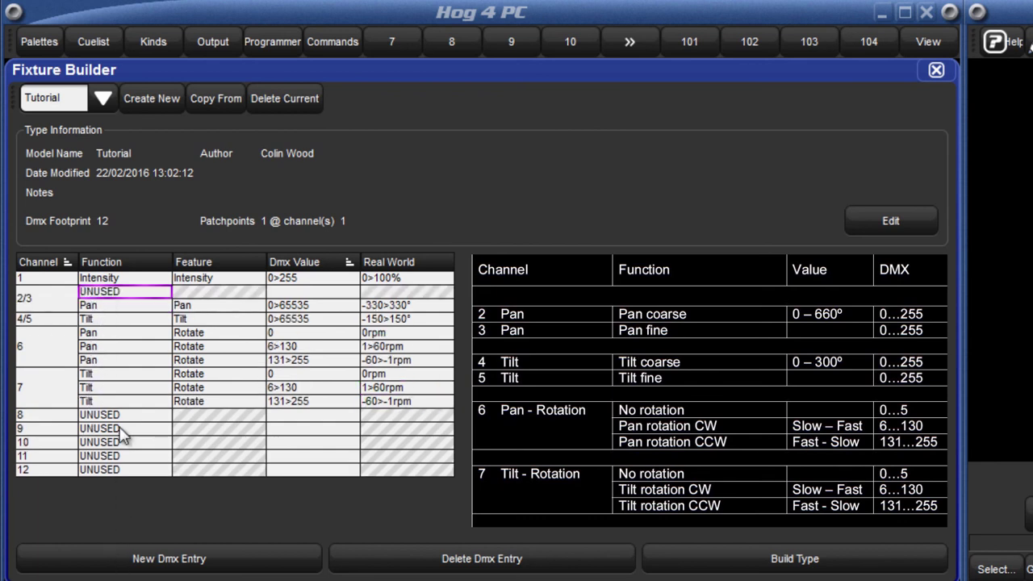
pyautogui.click(121, 335)
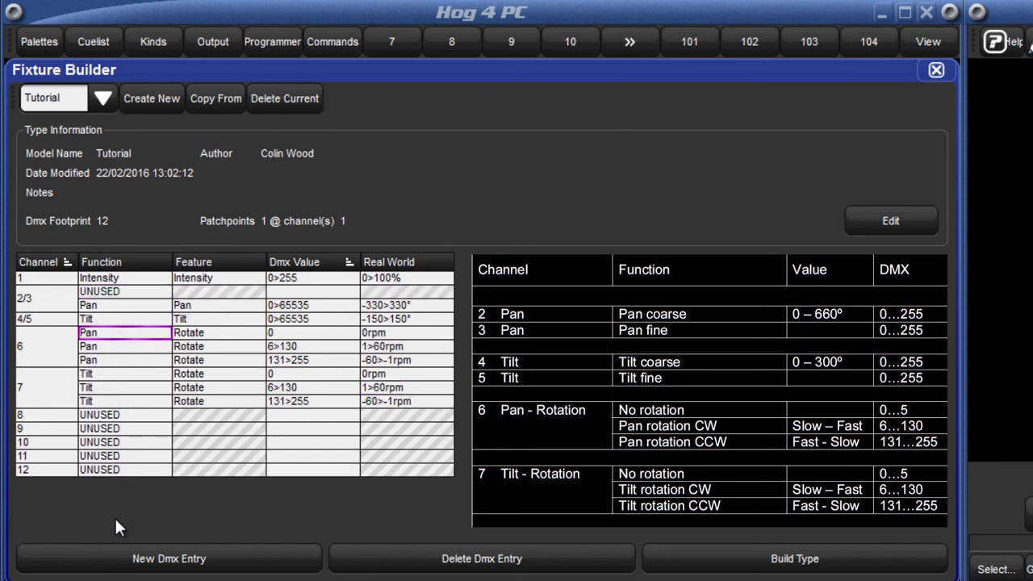
pyautogui.click(115, 556)
# - Make channel 2/3's new entry a Pan Rotate entry with DMX value NOVALUE
pyautogui.doubleClick(117, 292)
pyautogui.click(48, 397)
pyautogui.click(95, 462)
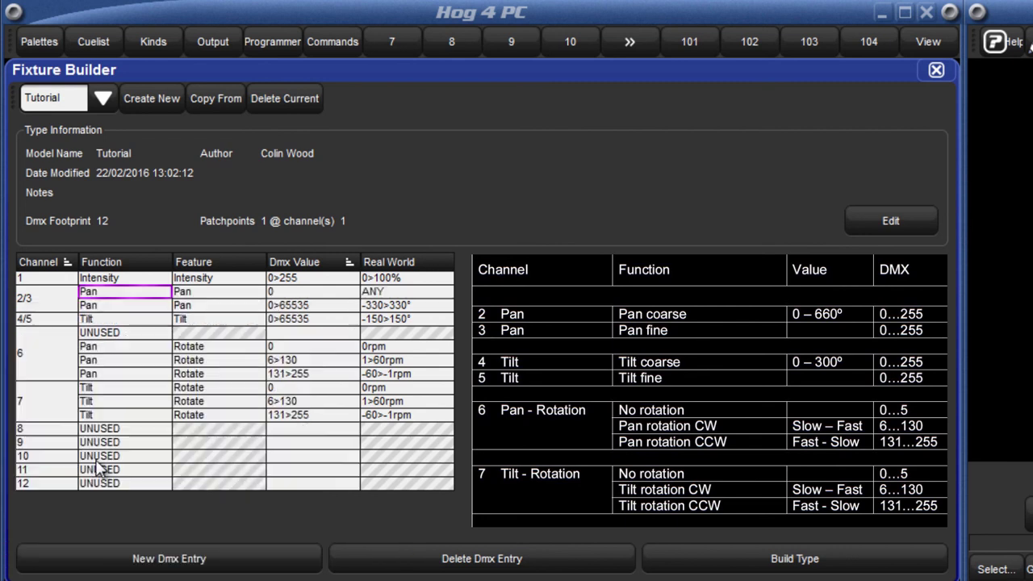
pyautogui.doubleClick(181, 293)
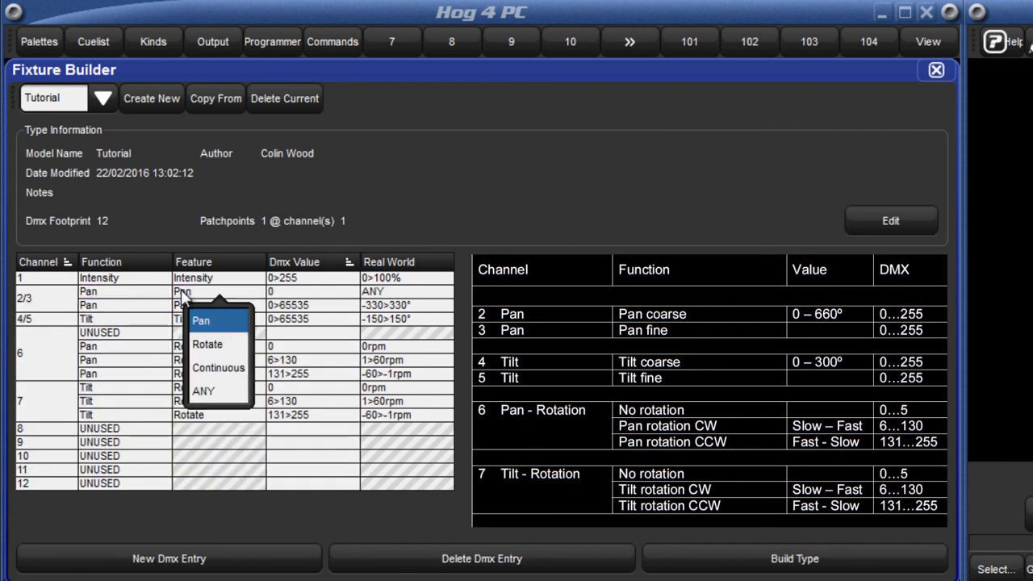
pyautogui.click(202, 344)
pyautogui.doubleClick(291, 292)
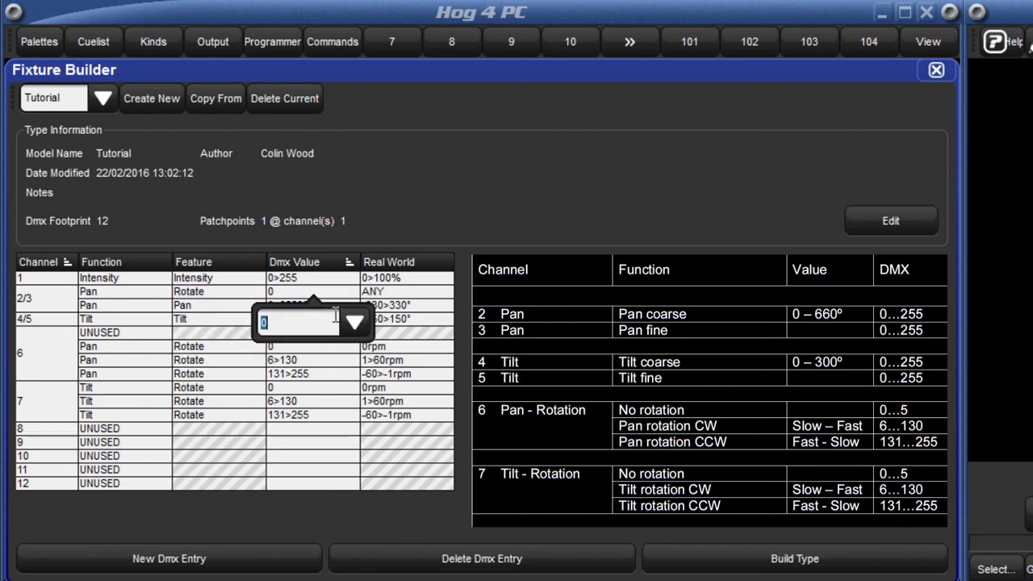
pyautogui.click(353, 323)
pyautogui.click(327, 396)
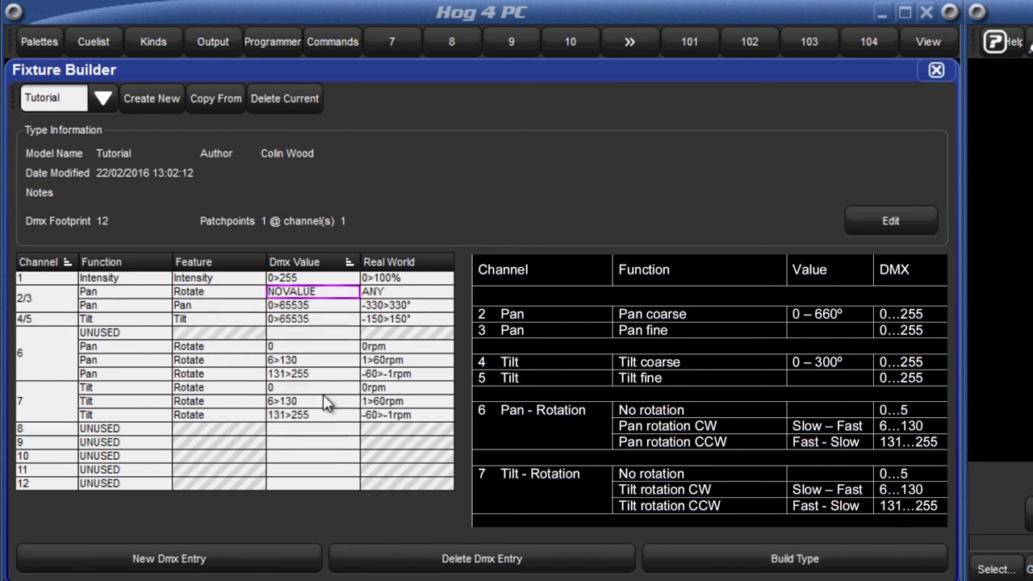
# - Make channel 6's new entry a Pan entry with DMX value NOVALUE
pyautogui.doubleClick(103, 334)
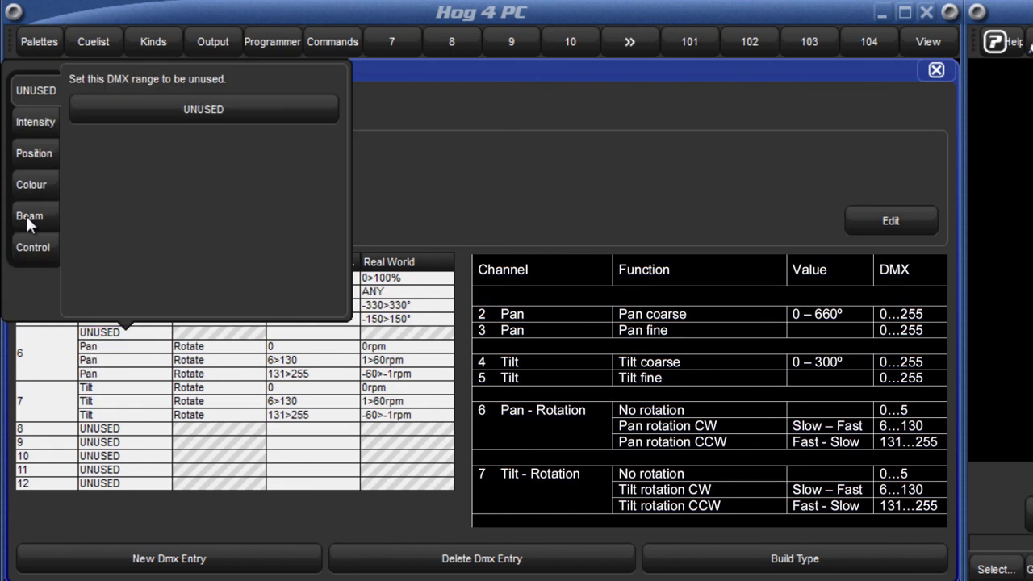
pyautogui.click(34, 152)
pyautogui.click(95, 214)
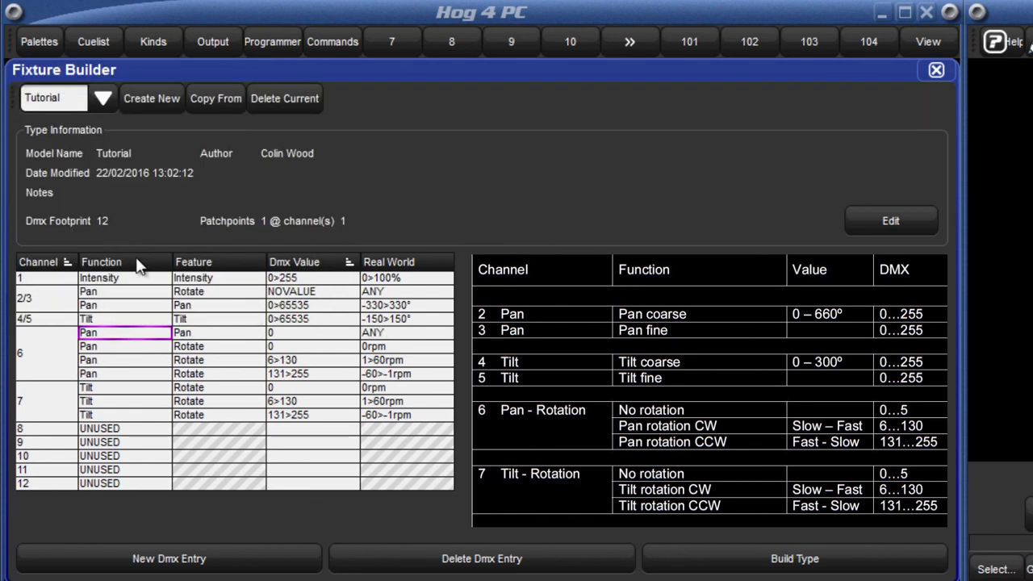
pyautogui.click(288, 334)
pyautogui.click(288, 334)
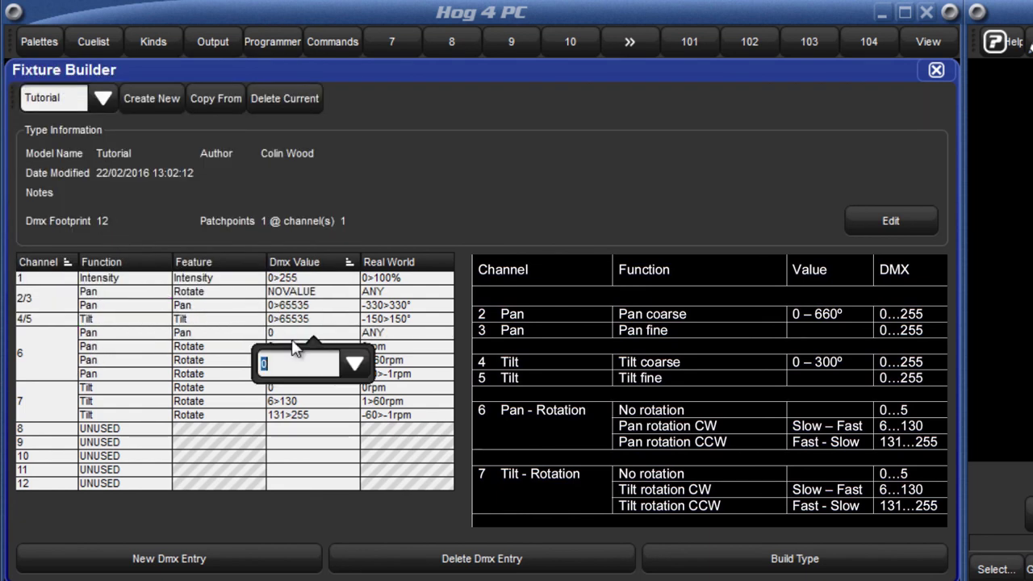
pyautogui.click(353, 365)
pyautogui.click(316, 440)
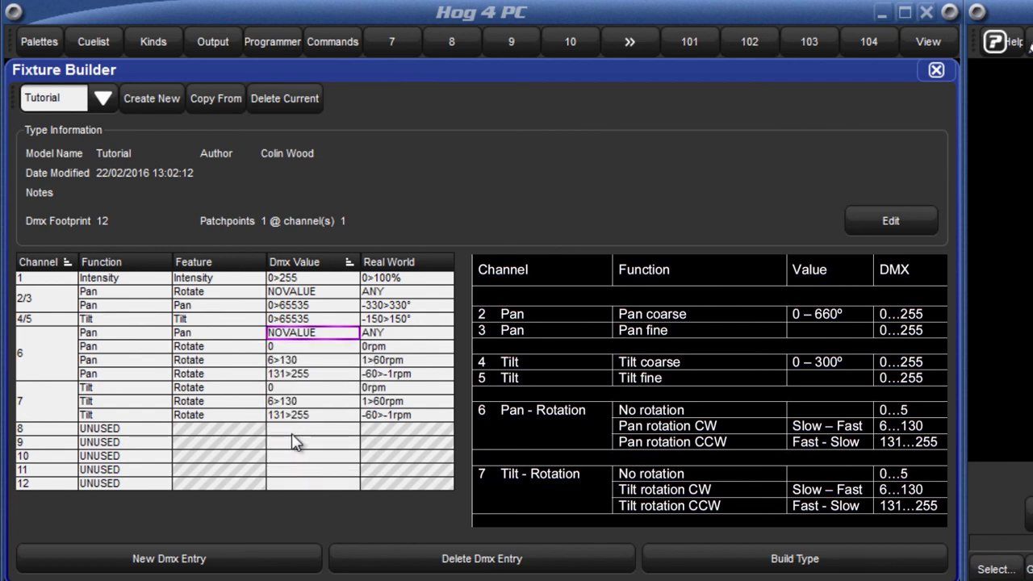
# - Rebuild the Tutorial fixture type and acknowledge the success message
pyautogui.click(98, 321)
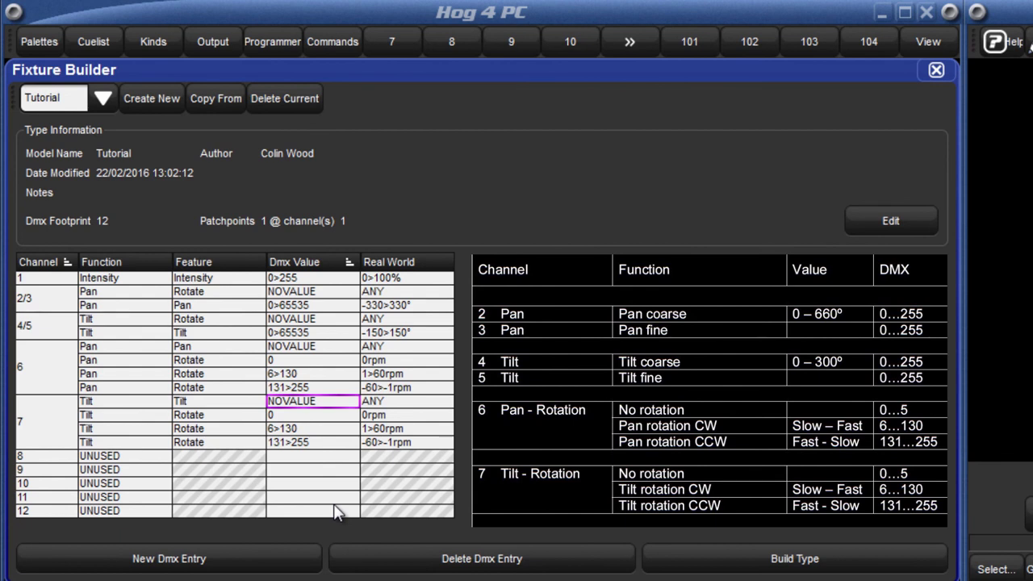
pyautogui.click(738, 568)
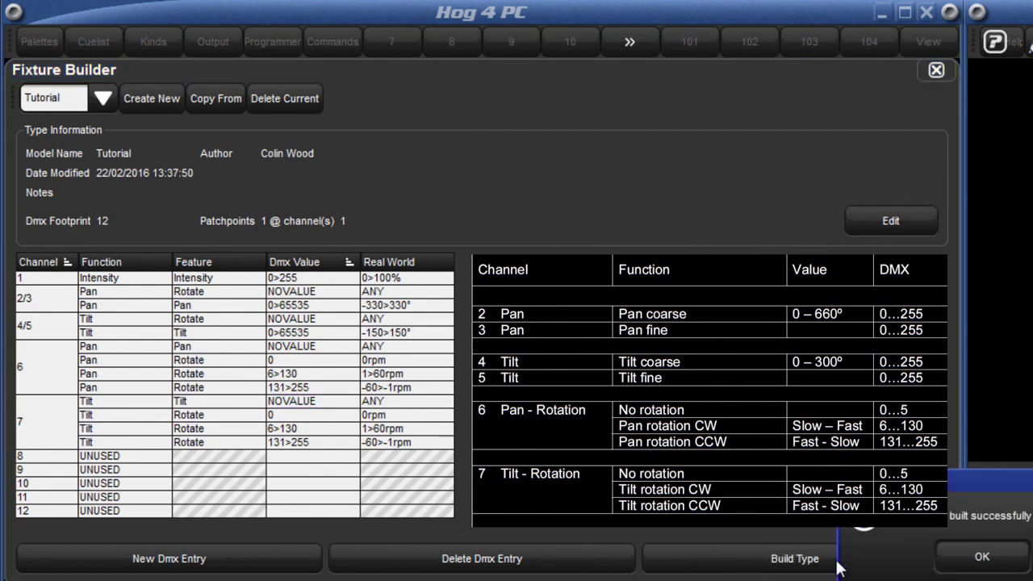
pyautogui.click(973, 565)
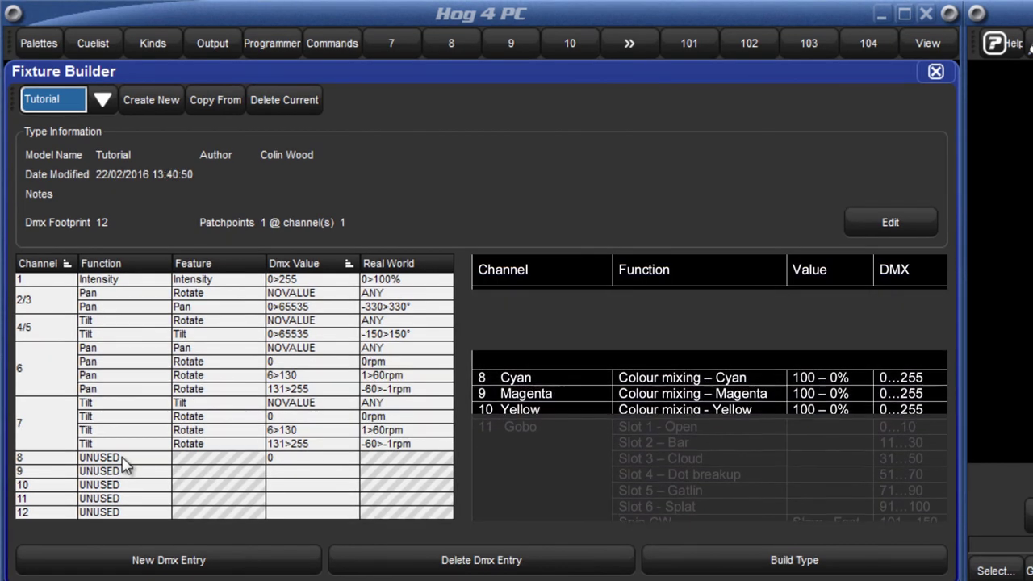
# - Assign Cyan, Magenta and Yellow from the colour functions to channels 8, 9 and 10
pyautogui.click(121, 458)
pyautogui.click(126, 460)
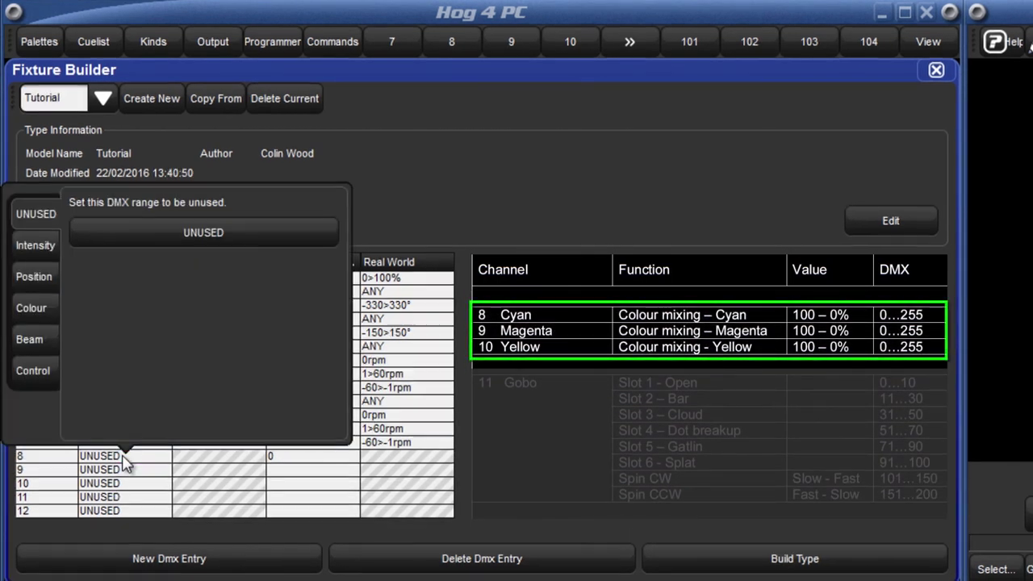
pyautogui.click(50, 307)
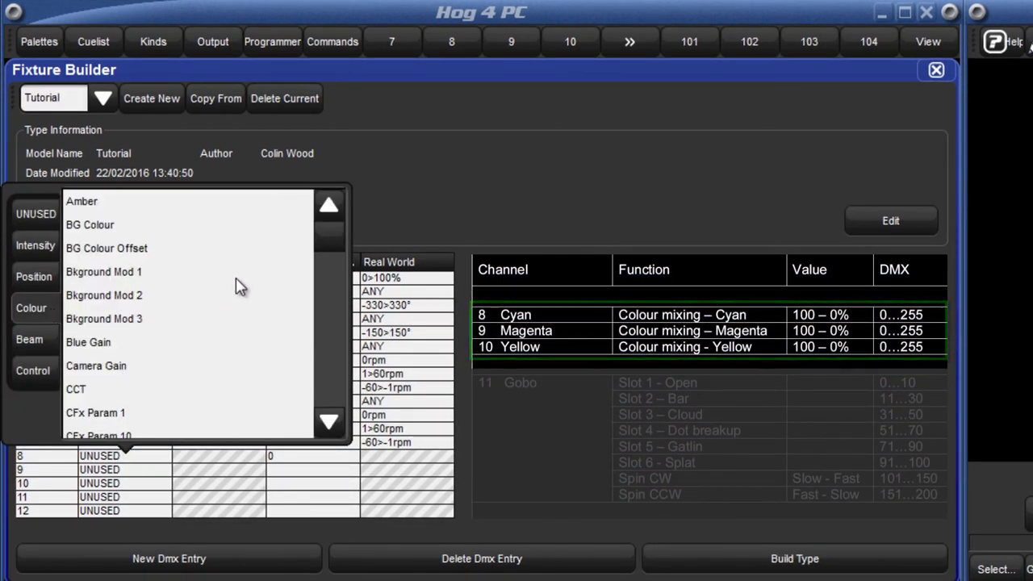
pyautogui.moveTo(327, 234); pyautogui.dragTo(327, 312)
pyautogui.click(113, 394)
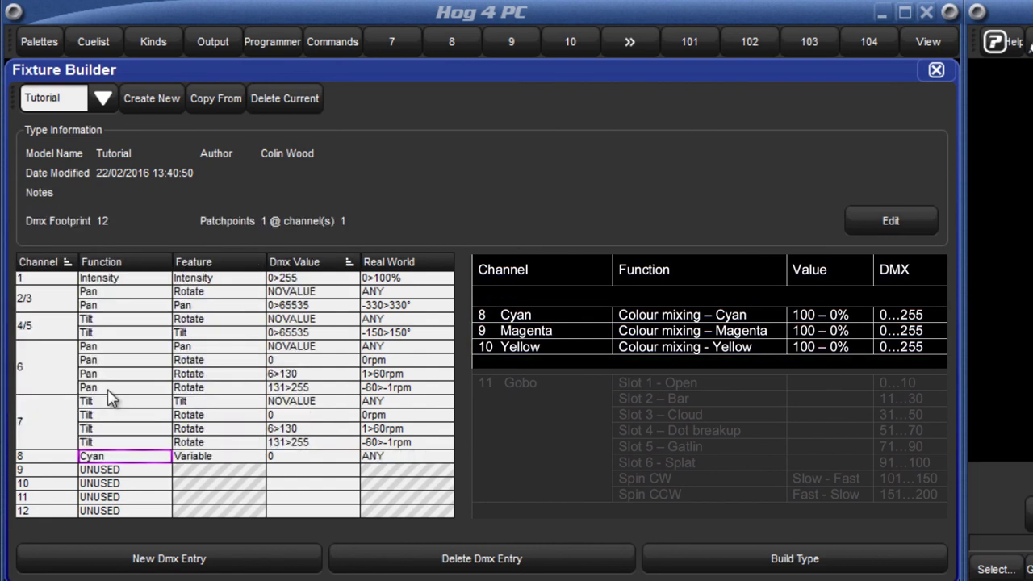
pyautogui.click(103, 475)
pyautogui.click(32, 321)
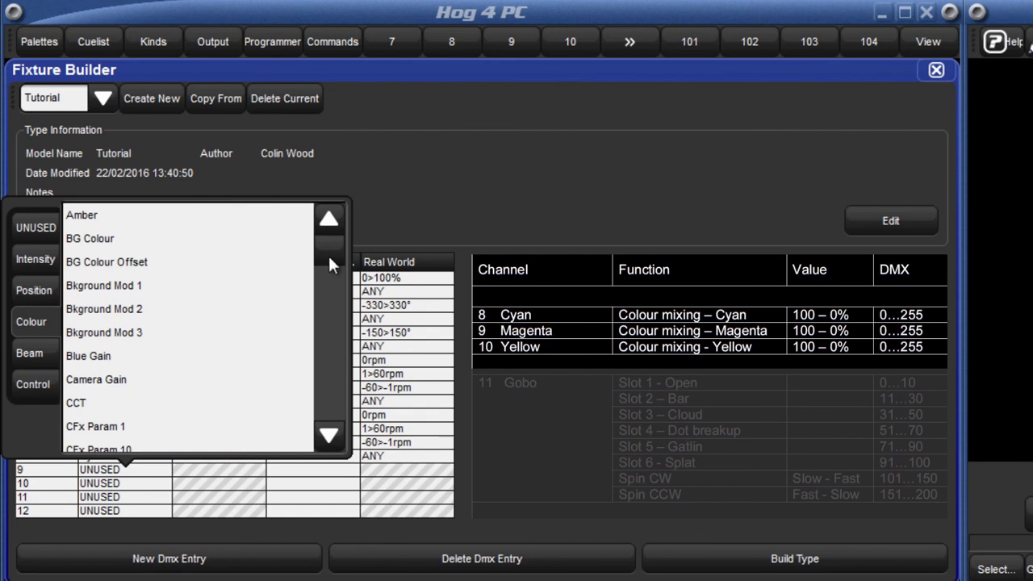
pyautogui.moveTo(328, 253); pyautogui.dragTo(328, 385)
pyautogui.click(83, 360)
pyautogui.click(103, 484)
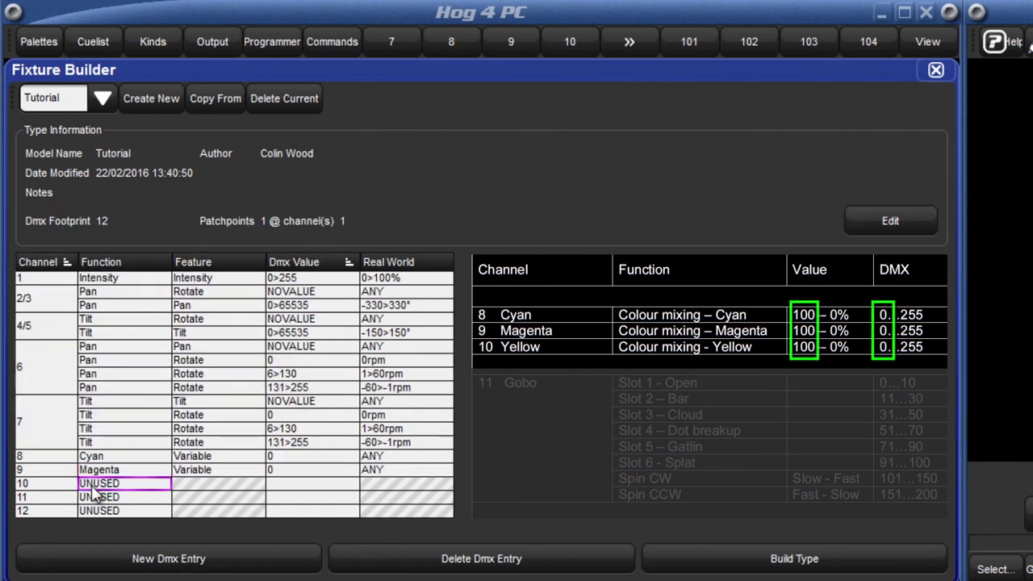
pyautogui.click(33, 336)
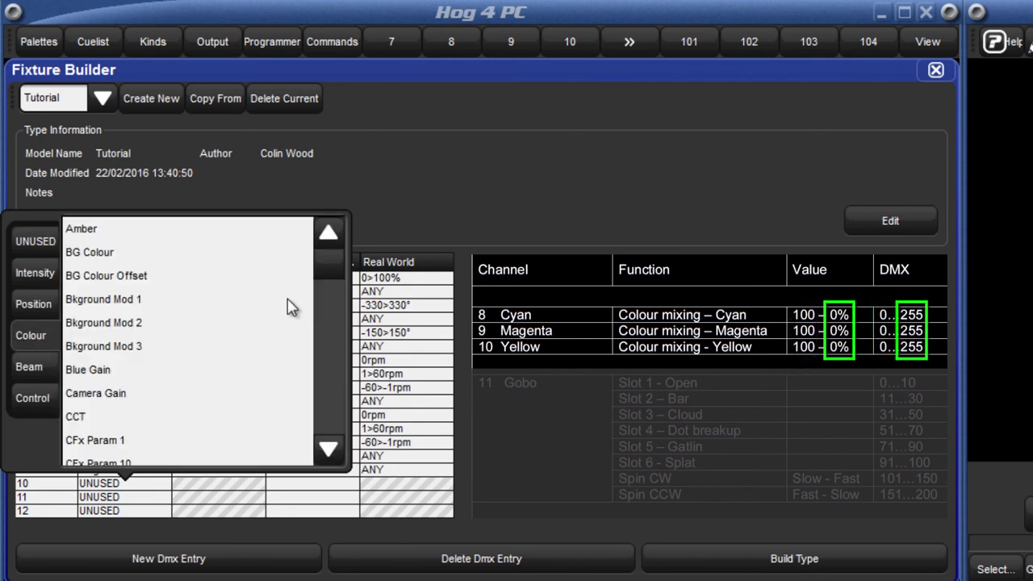
pyautogui.moveTo(328, 252); pyautogui.dragTo(325, 468)
pyautogui.click(73, 394)
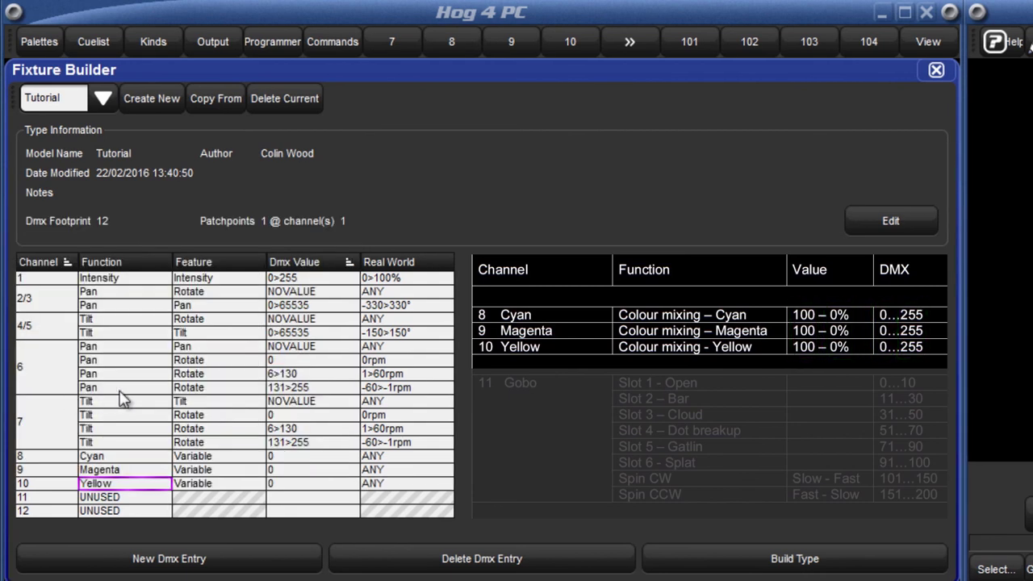
# - Give channels 8–10 DMX 255>0 and real world 0>100%, then build the type
pyautogui.click(295, 462)
pyautogui.click(294, 461)
pyautogui.write('2')
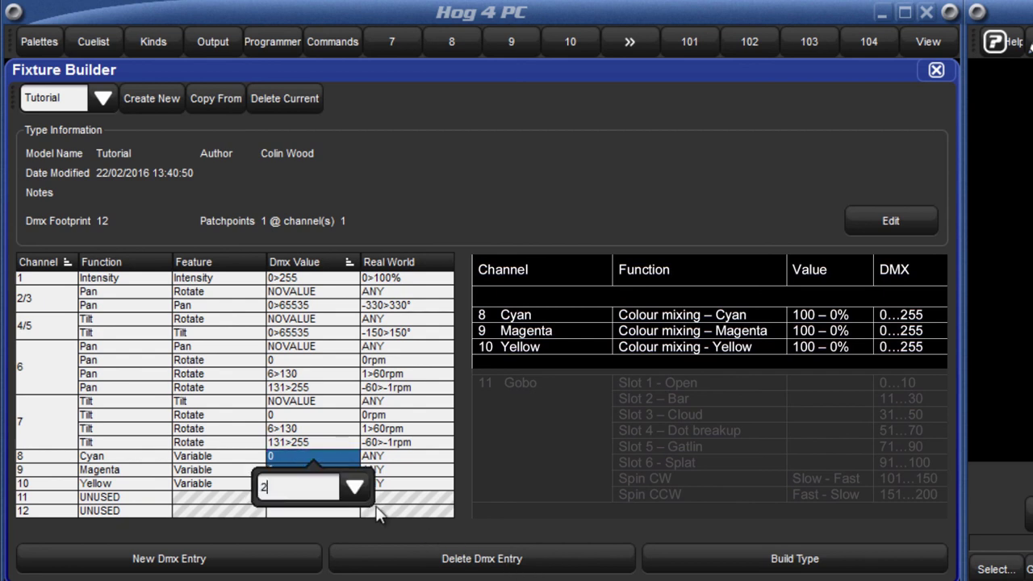
pyautogui.write('55>0')
pyautogui.press('Return')
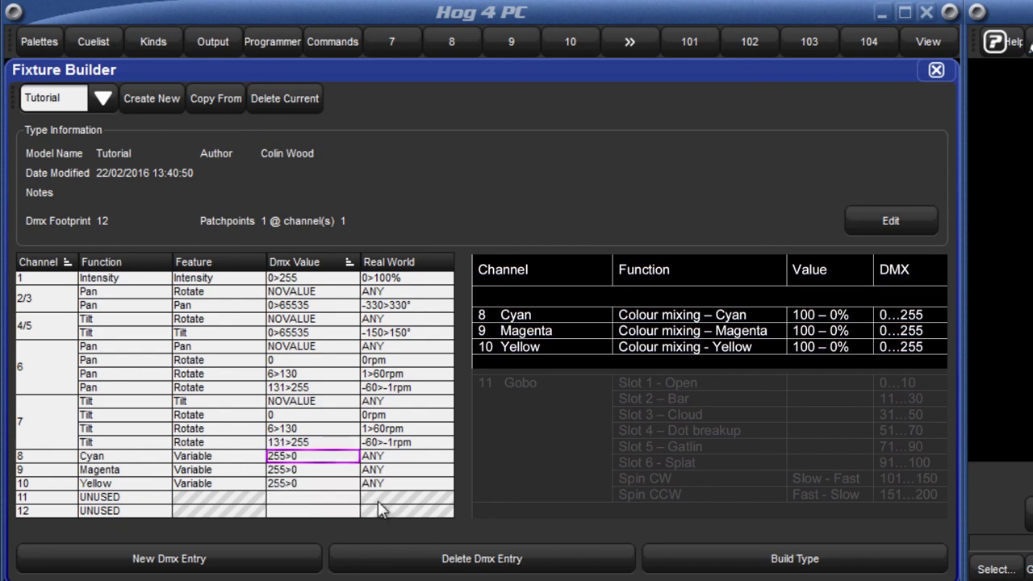
pyautogui.moveTo(384, 457); pyautogui.dragTo(383, 485)
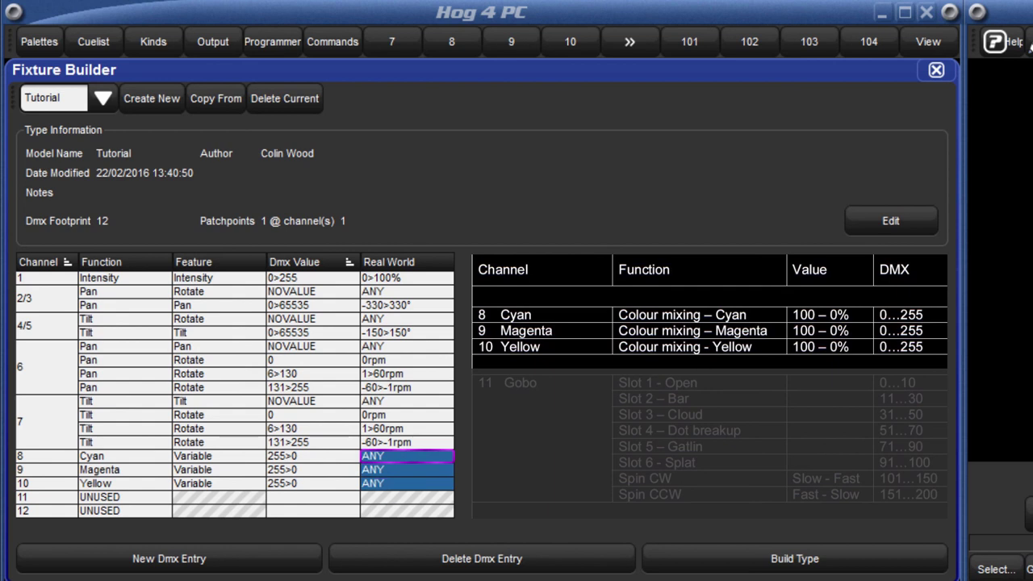
pyautogui.click(404, 483)
pyautogui.click(436, 487)
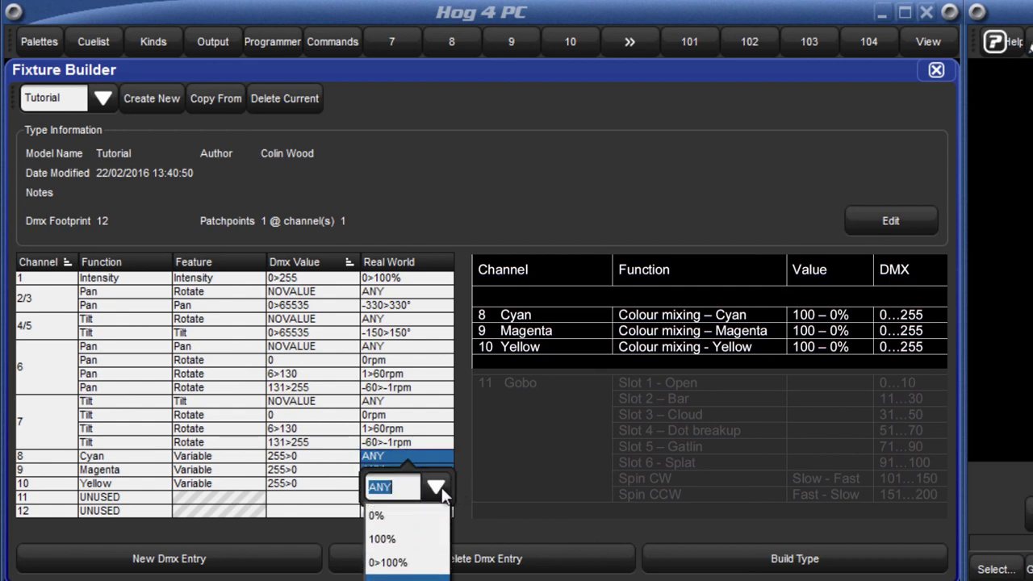
pyautogui.click(424, 564)
pyautogui.press('Return')
pyautogui.click(775, 557)
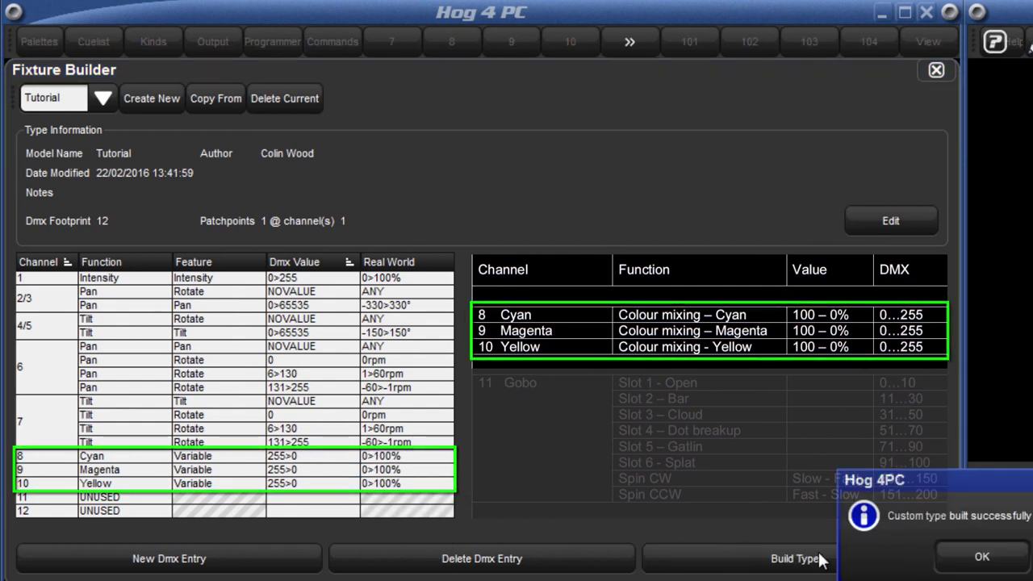
pyautogui.click(979, 561)
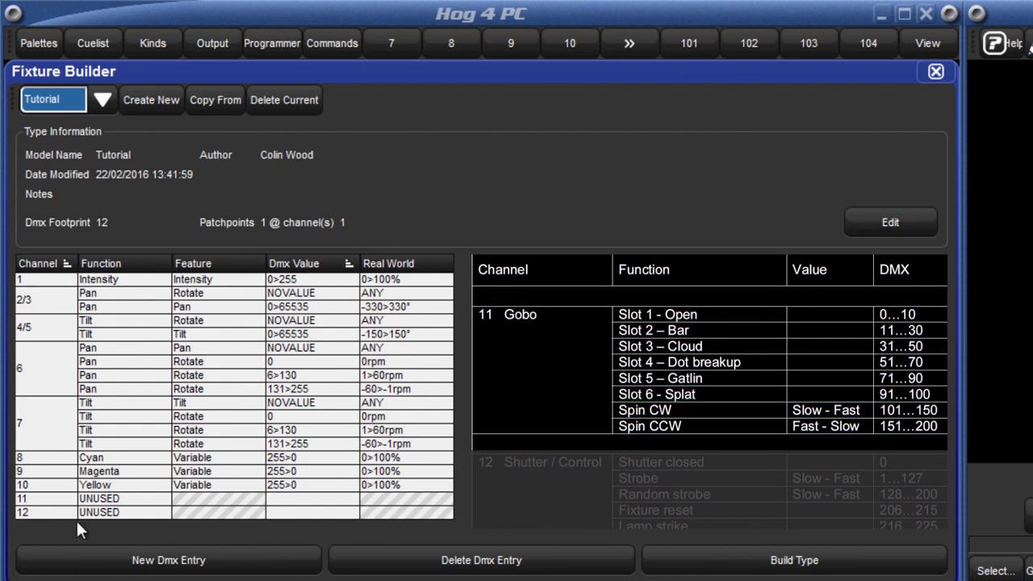
# - Add DMX entries to channel 11 until it has nine rows
pyautogui.click(114, 500)
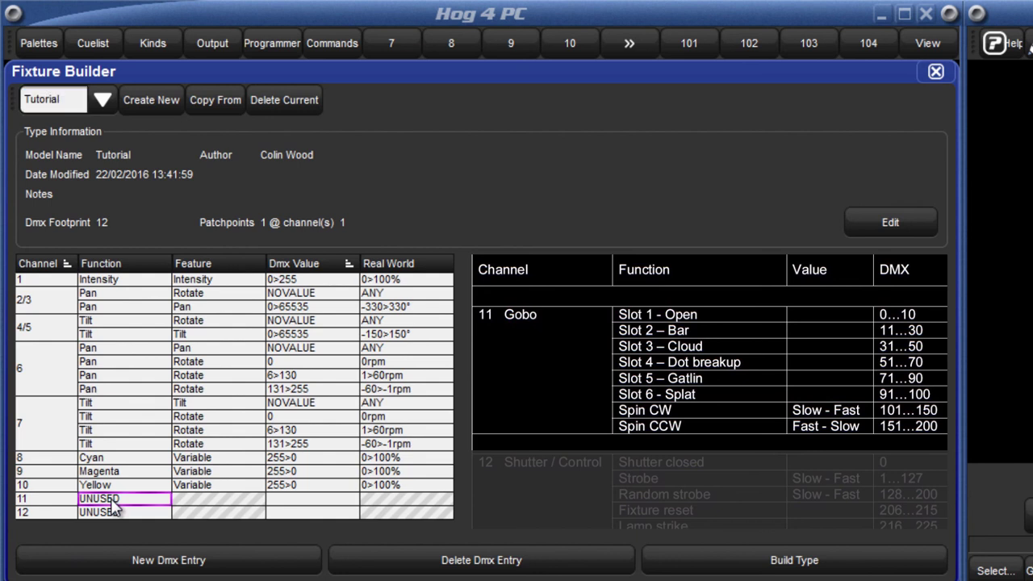
pyautogui.click(121, 564)
pyautogui.click(119, 562)
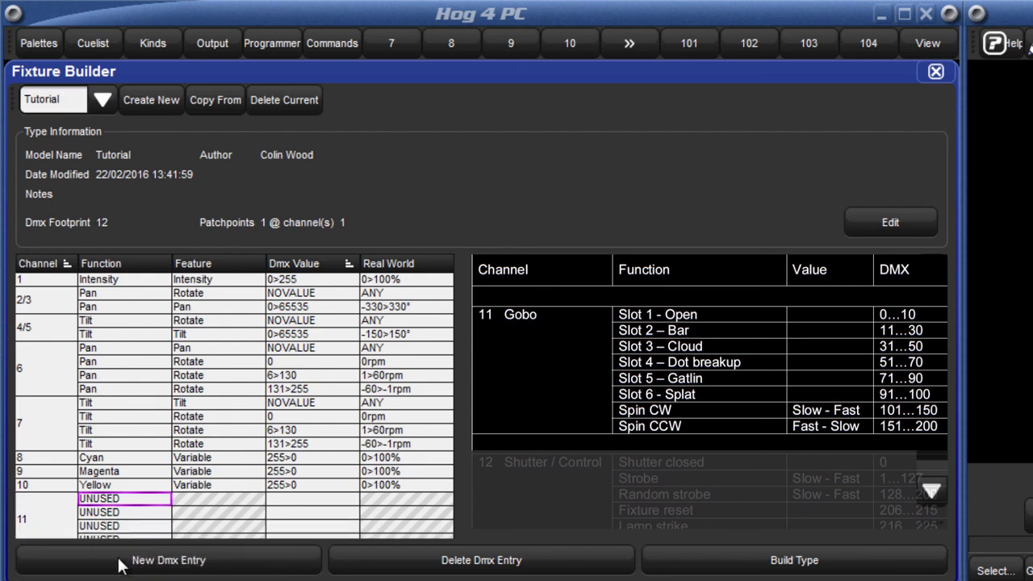
pyautogui.click(119, 565)
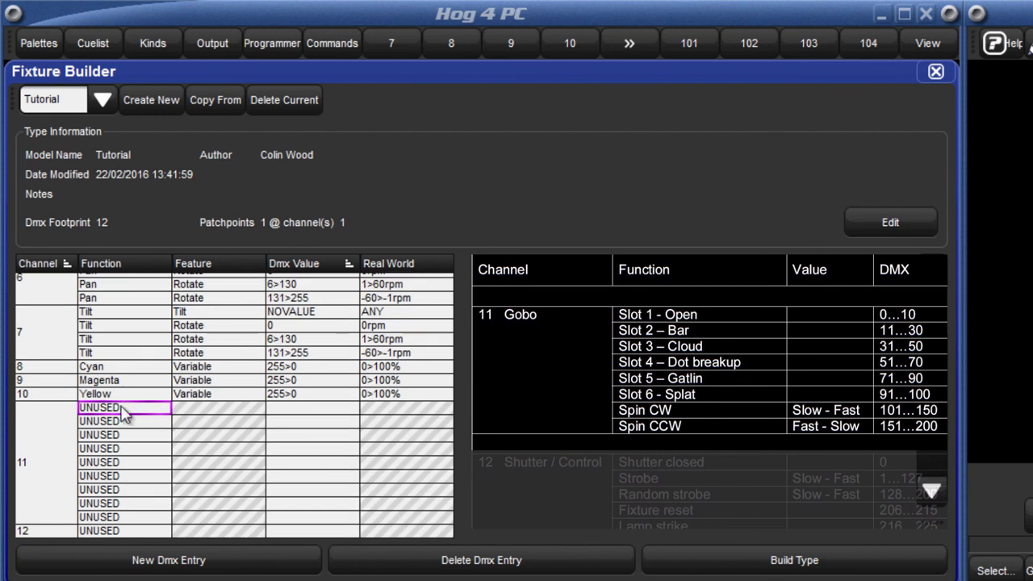
# - Set every channel 11 entry to the Gobo function and begin changing the last three features
pyautogui.moveTo(127, 407); pyautogui.dragTo(127, 526)
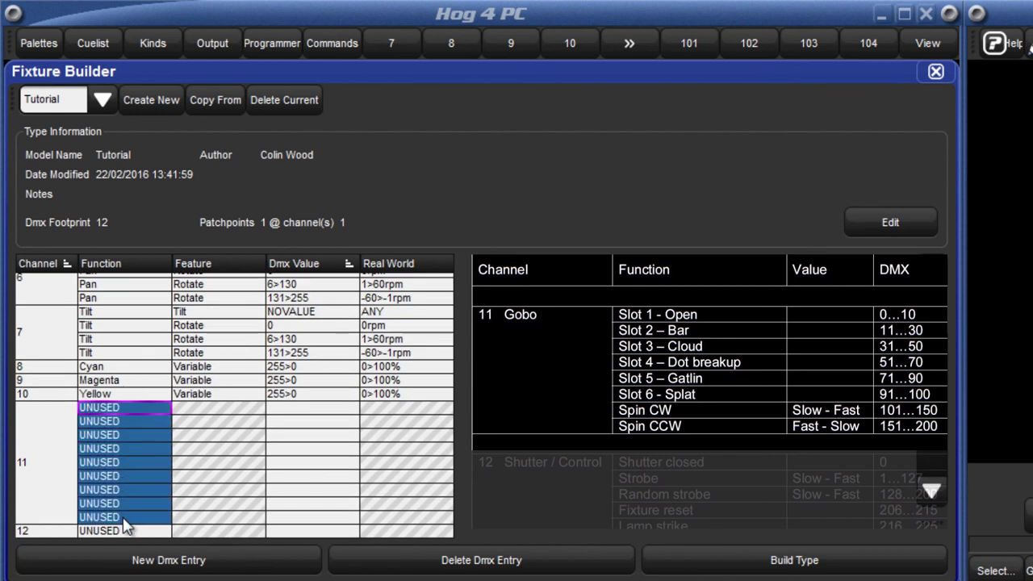
pyautogui.click(127, 526)
pyautogui.click(33, 289)
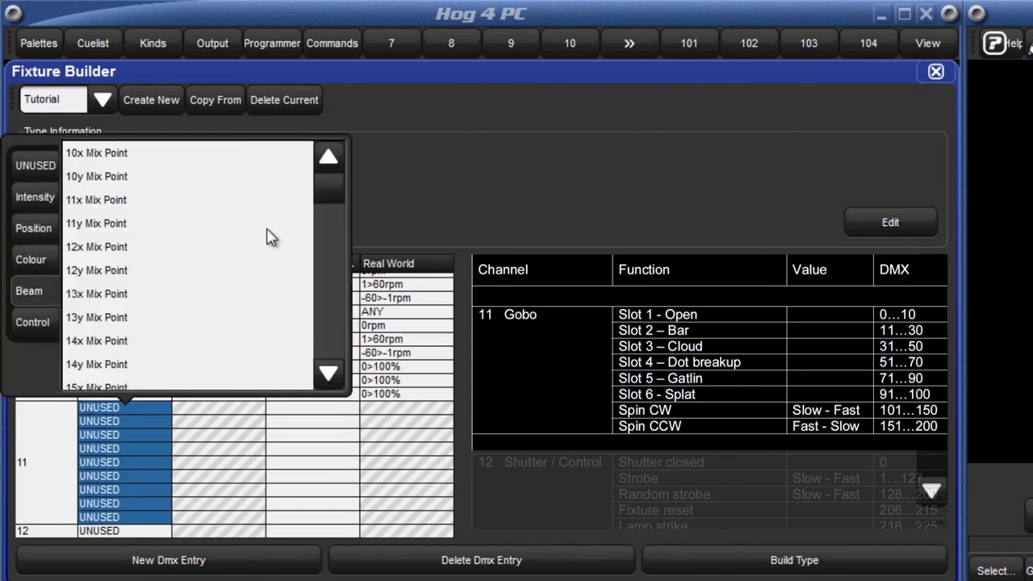
pyautogui.moveTo(321, 196); pyautogui.dragTo(323, 237)
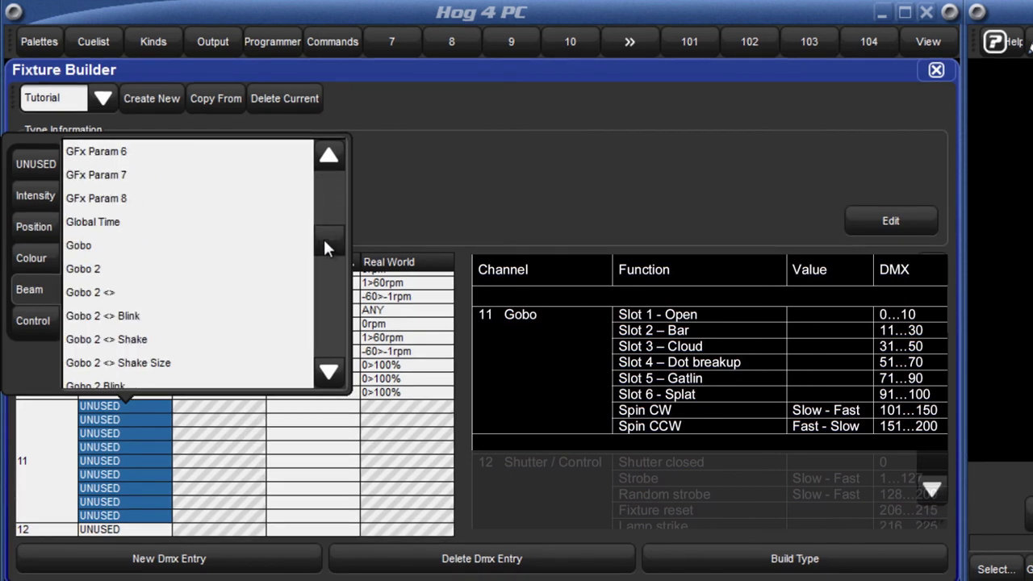
pyautogui.click(153, 244)
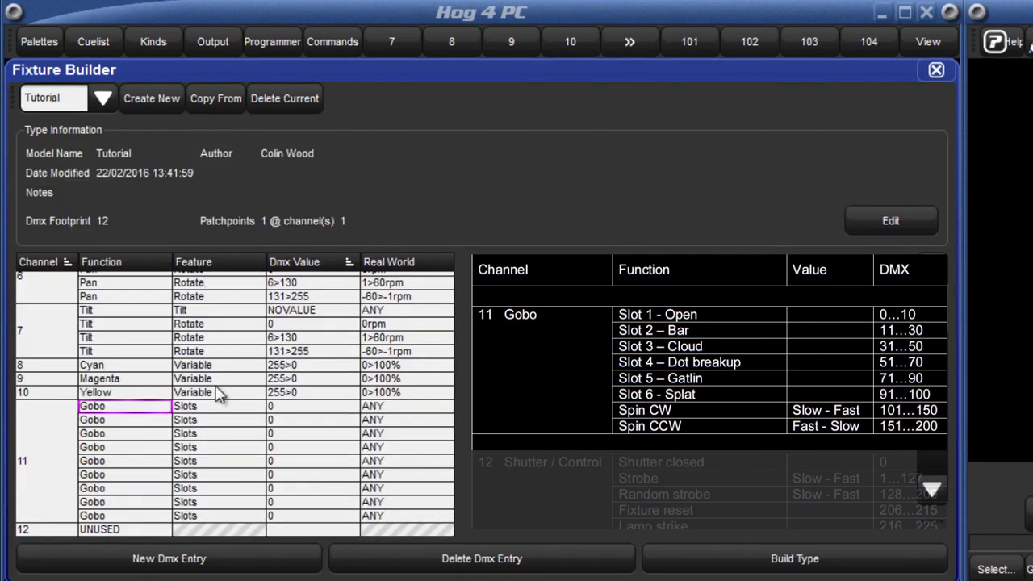
pyautogui.click(218, 490)
pyautogui.moveTo(218, 498); pyautogui.dragTo(221, 521)
pyautogui.click(221, 521)
# - Make the last three Gobo entries Spin and give the first slots DMX 0>10 and 11>30
pyautogui.click(219, 390)
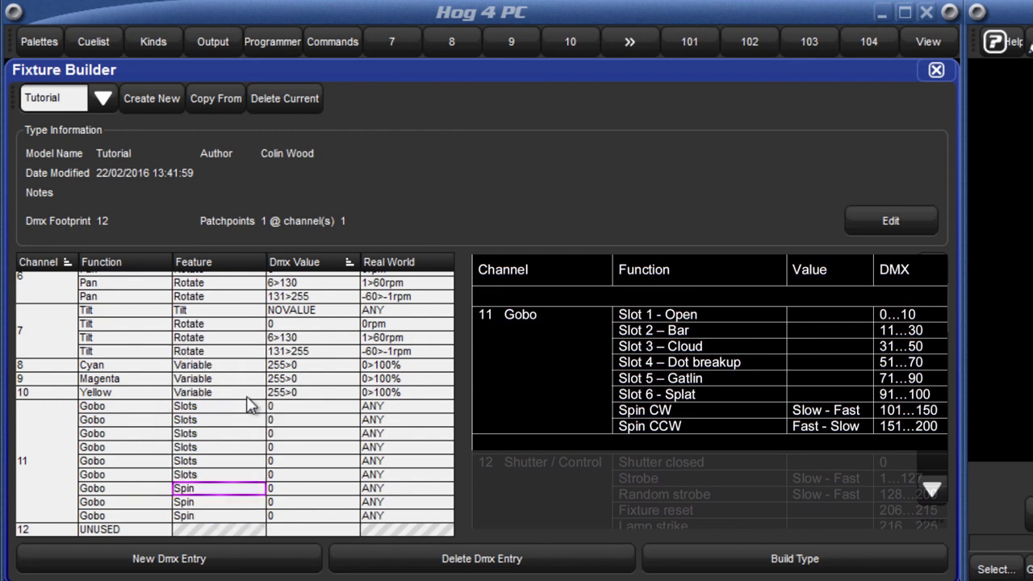
pyautogui.click(294, 410)
pyautogui.click(294, 408)
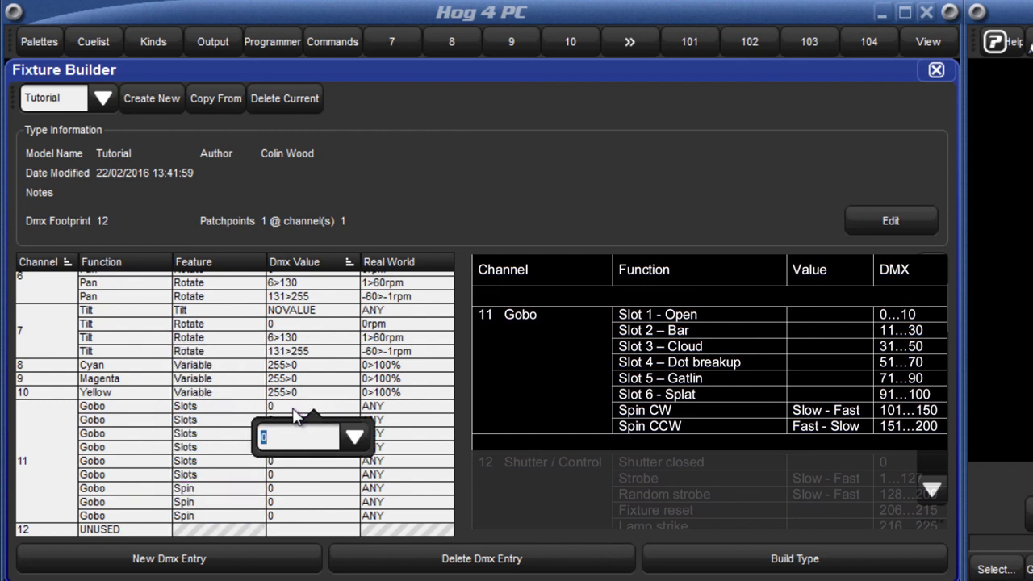
pyautogui.write('0>')
pyautogui.write('10')
pyautogui.press('Return')
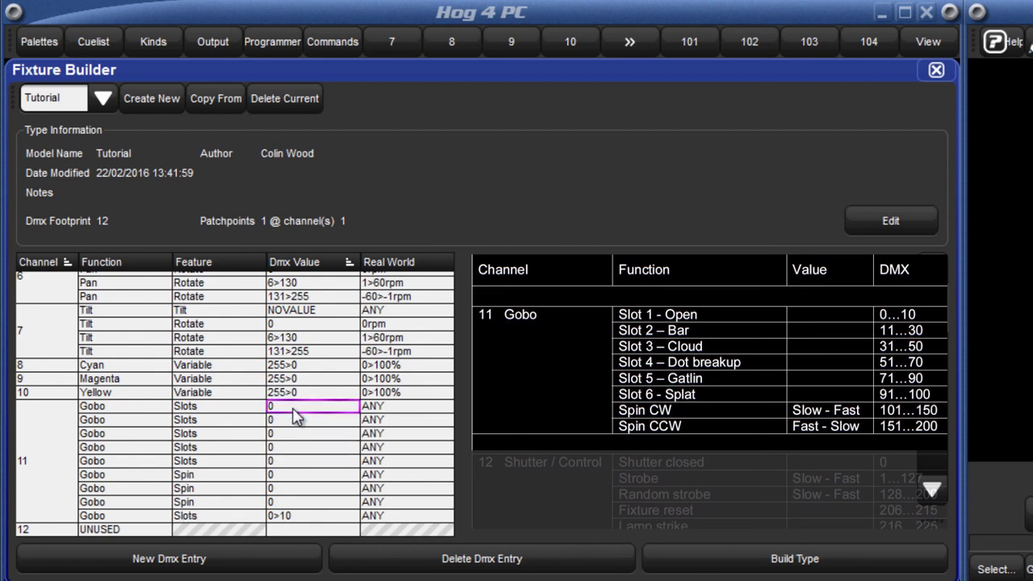
pyautogui.click(294, 411)
pyautogui.write('11>')
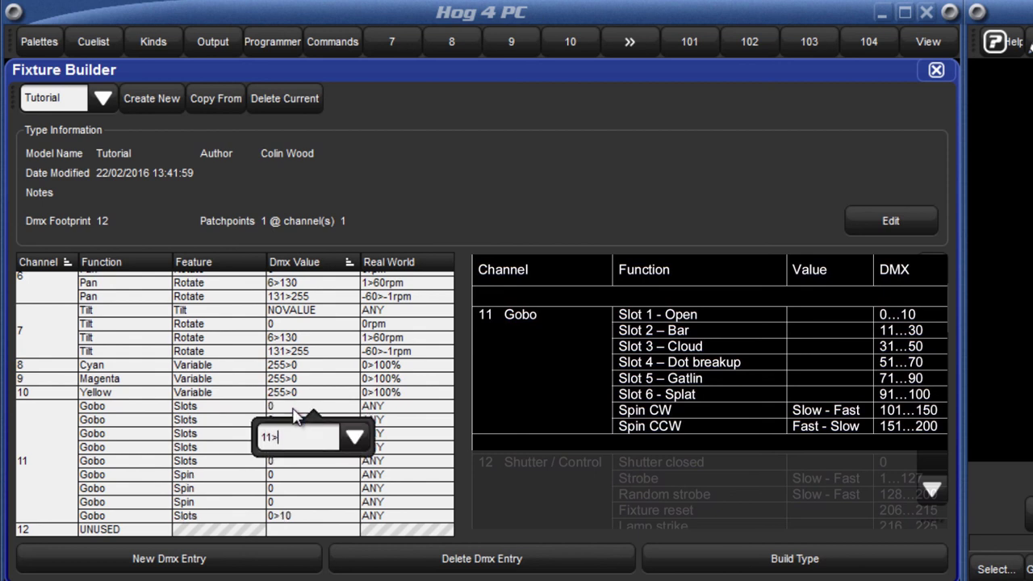
pyautogui.write('30')
pyautogui.press('Return')
# - Enter DMX ranges 31>50, 51>70 and 71>90 for the next three Gobo slots
pyautogui.click(293, 409)
pyautogui.write('31>5')
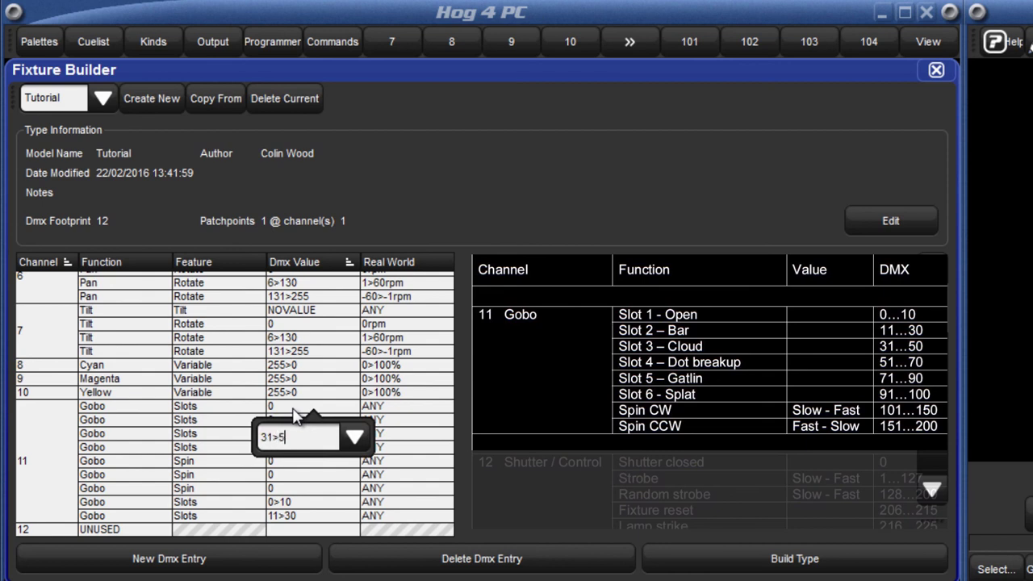
pyautogui.write('0')
pyautogui.press('Return')
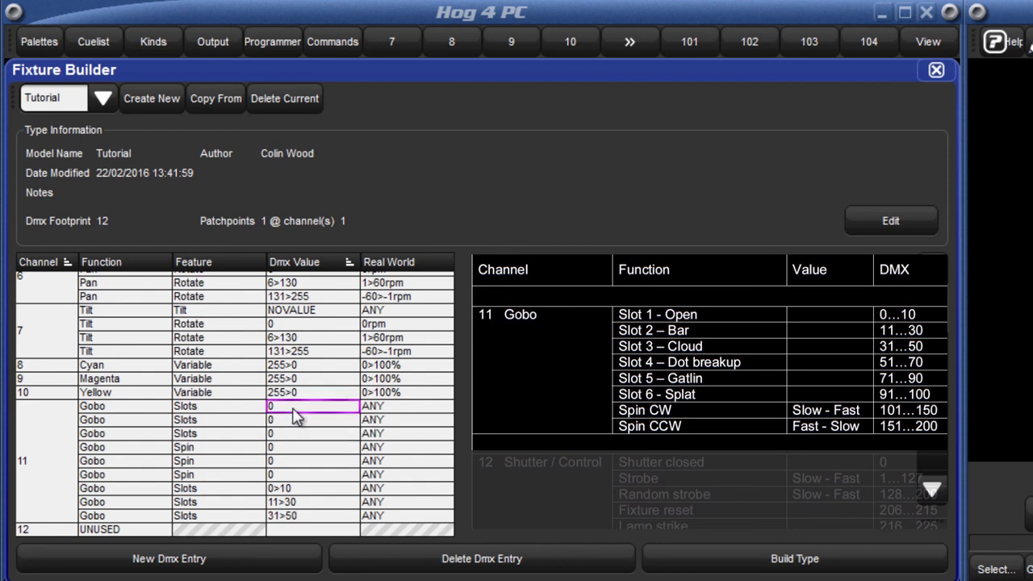
pyautogui.click(295, 412)
pyautogui.write('51>')
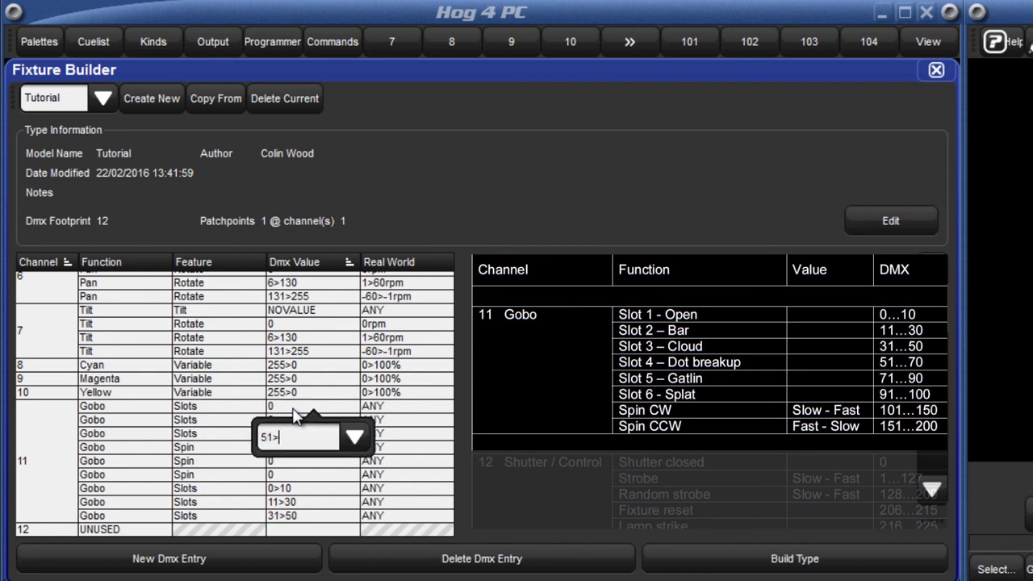
pyautogui.write('70')
pyautogui.press('Return')
pyautogui.click(295, 415)
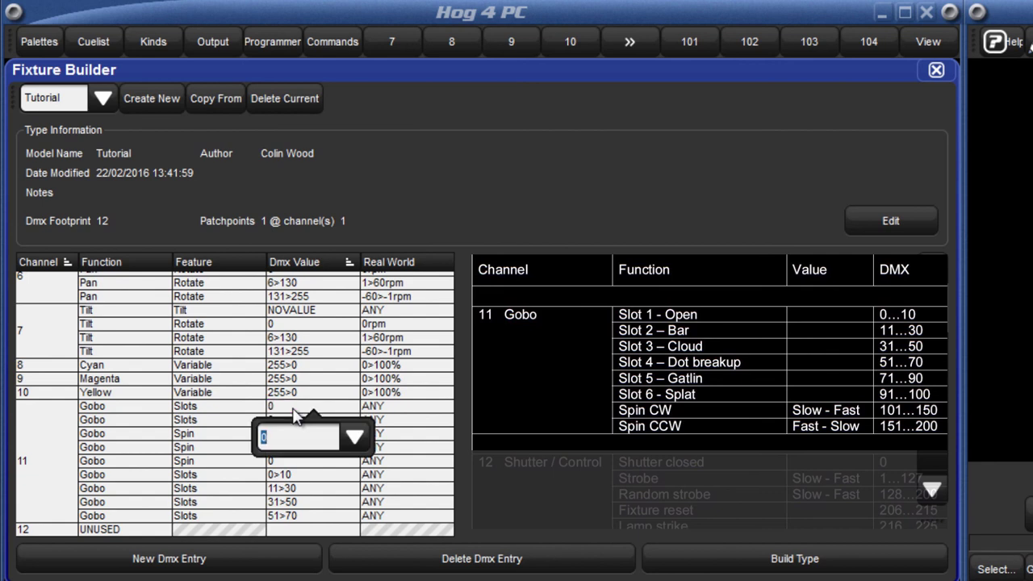
pyautogui.write('71>9')
pyautogui.press('Return')
pyautogui.click(296, 411)
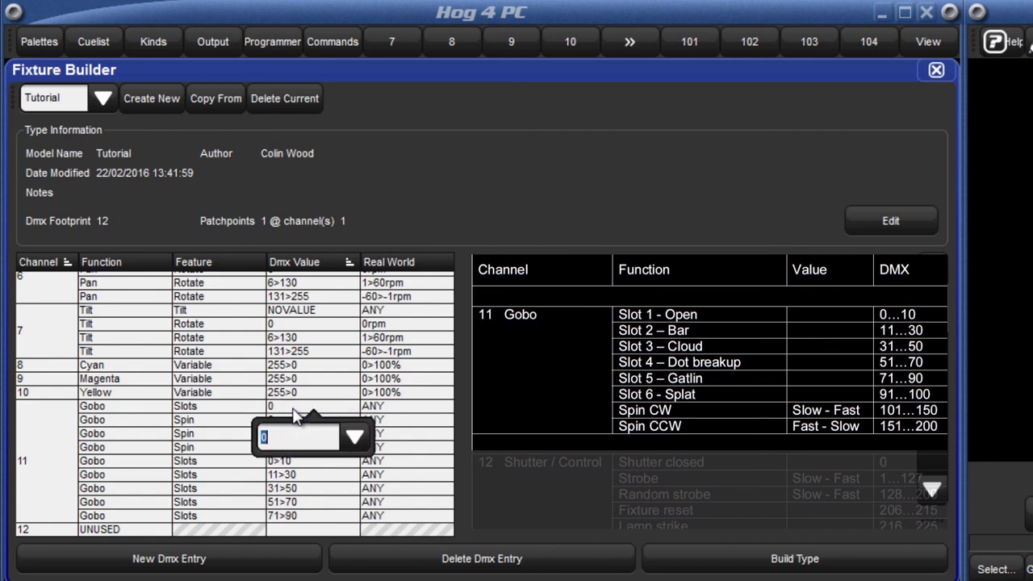
# - Finish the last slot at DMX 91>100 and name the first slot 'open' with a -50>50% range
pyautogui.write('91>100')
pyautogui.press('Return')
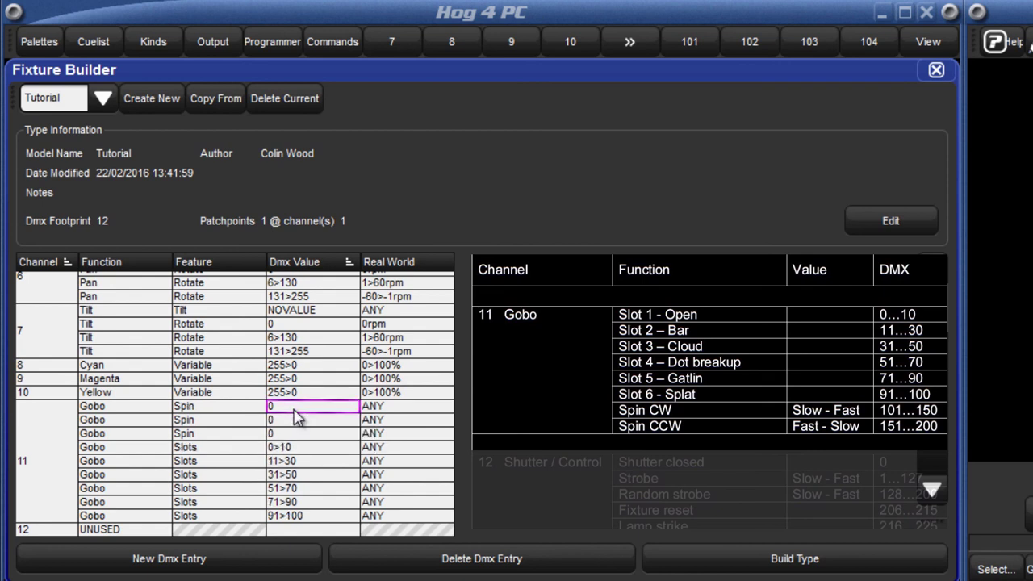
pyautogui.click(370, 446)
pyautogui.moveTo(443, 241); pyautogui.dragTo(445, 292)
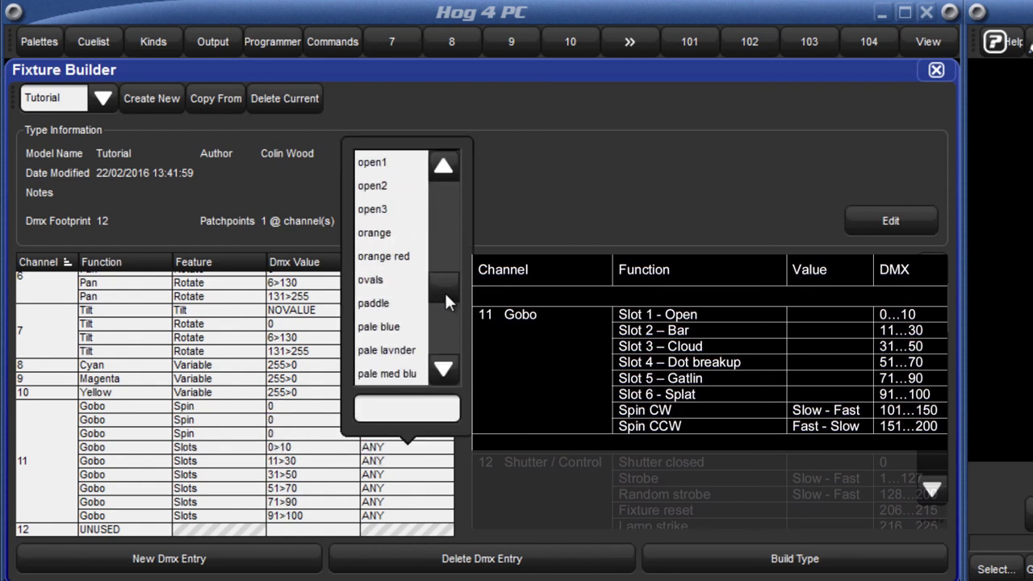
pyautogui.click(445, 173)
pyautogui.click(399, 164)
pyautogui.click(399, 411)
pyautogui.write('0>50')
pyautogui.press('Return')
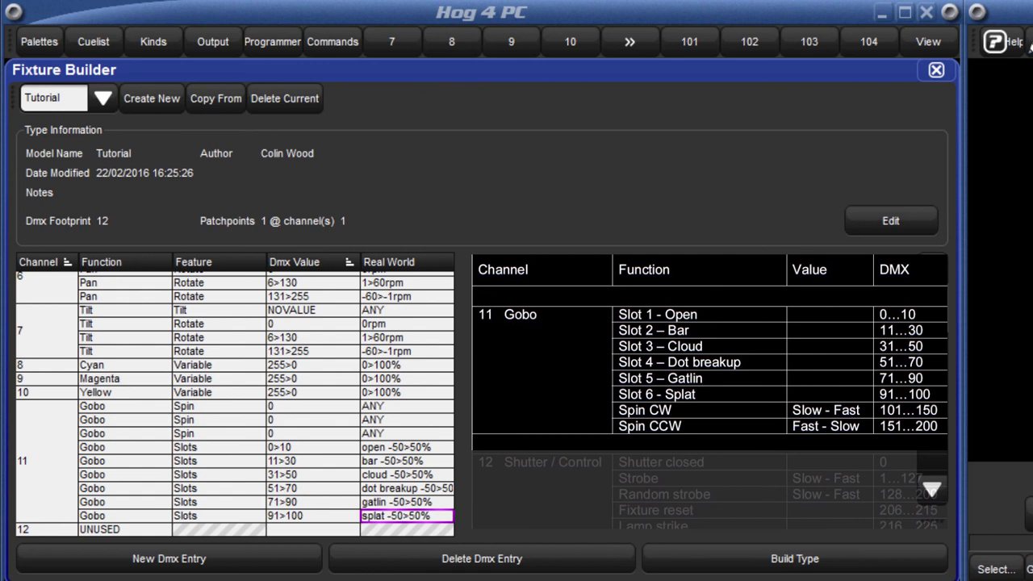
# - Add two entries to channel 11 and paste copies of the first two gobo slot rows into them
pyautogui.click(107, 560)
pyautogui.click(109, 562)
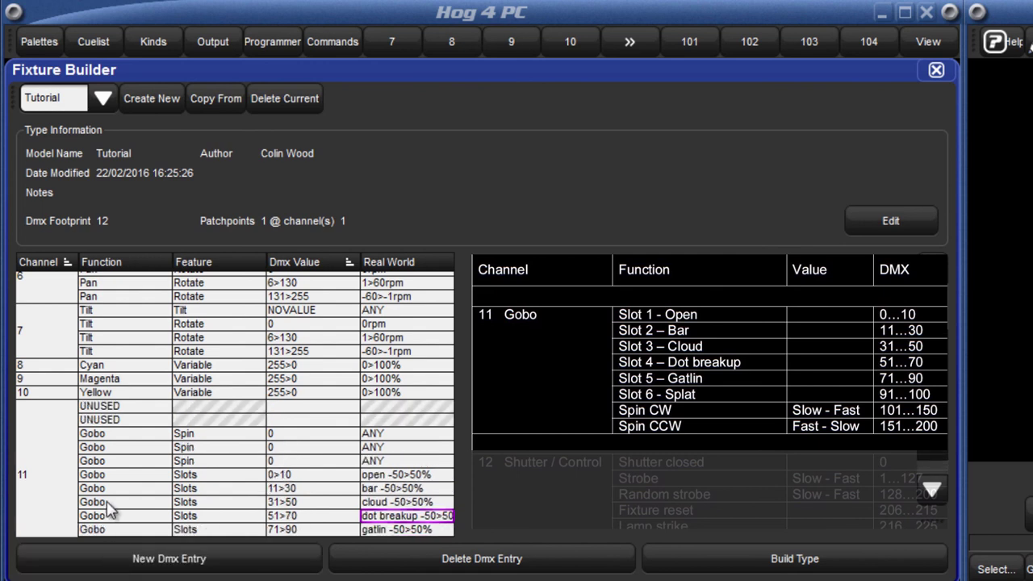
pyautogui.moveTo(113, 477)
pyautogui.mouseDown()
pyautogui.moveTo(138, 491)
pyautogui.moveTo(176, 487)
pyautogui.mouseUp()
pyautogui.rightClick(177, 489)
pyautogui.click(197, 494)
pyautogui.click(111, 408)
pyautogui.moveTo(111, 409); pyautogui.dragTo(113, 420)
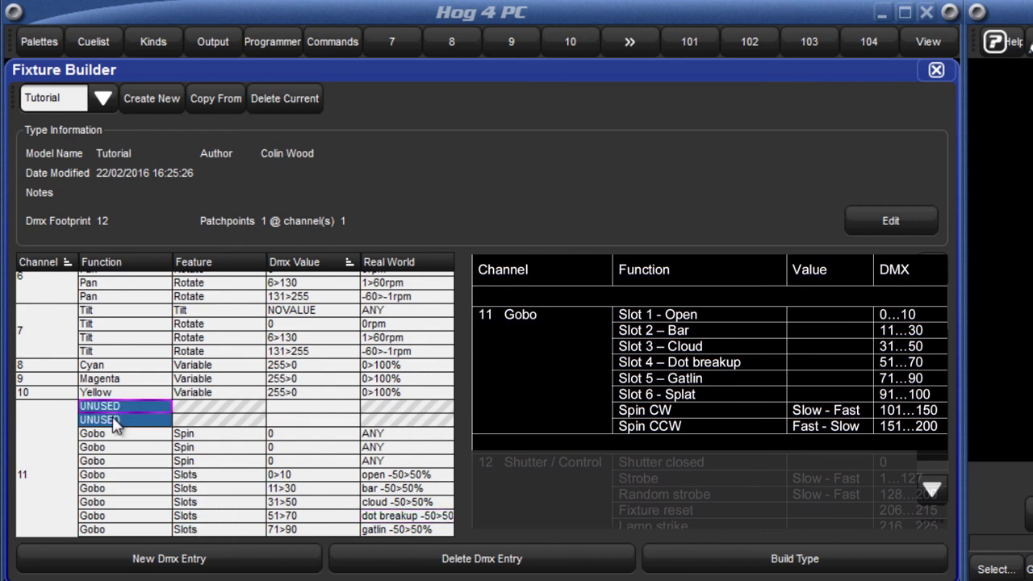
pyautogui.rightClick(121, 423)
pyautogui.click(129, 449)
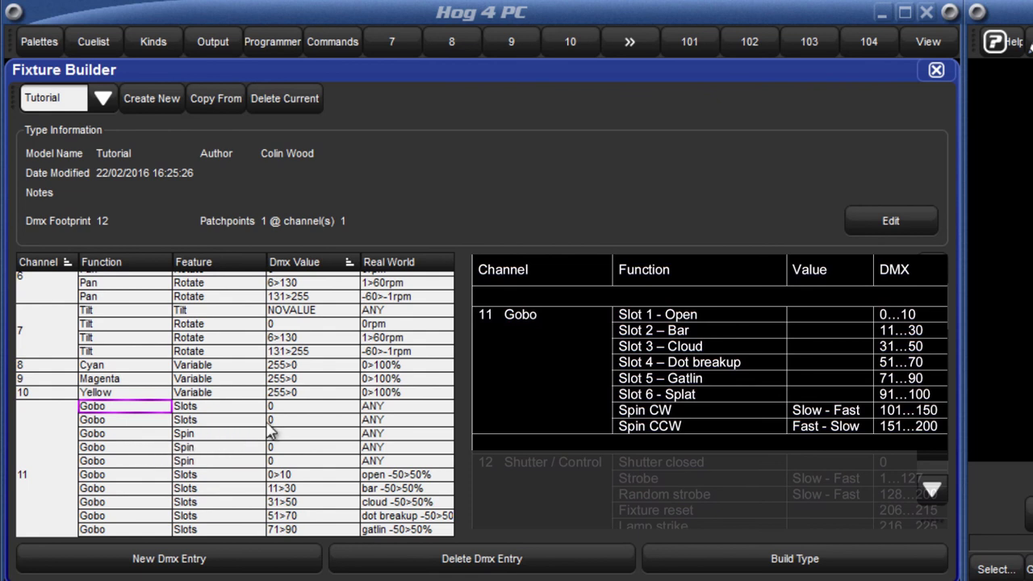
# - Split the open slot into -50>0% and 0>50% real-world ranges, then edit the first spin's value
pyautogui.click(374, 409)
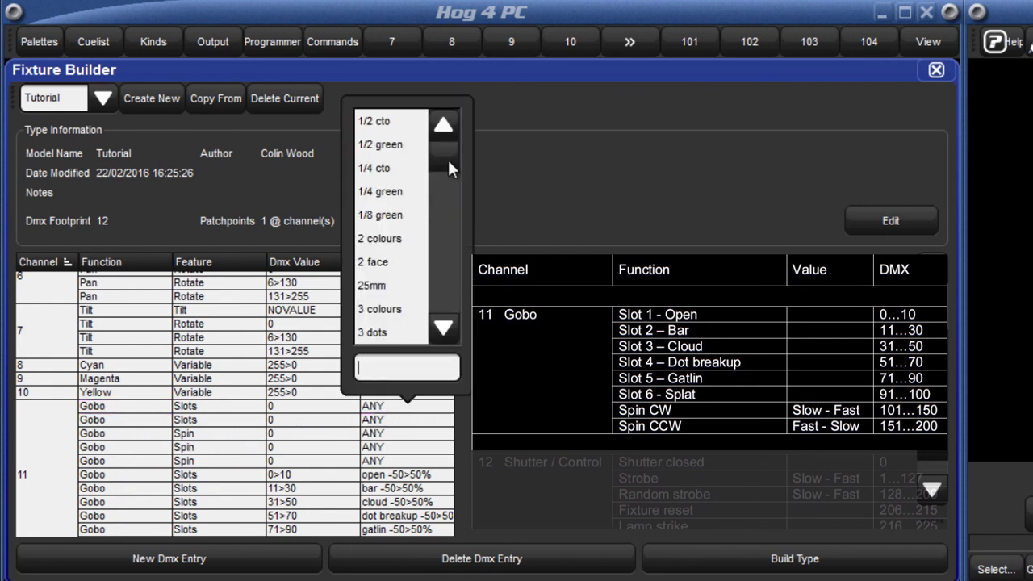
pyautogui.moveTo(447, 156); pyautogui.dragTo(452, 245)
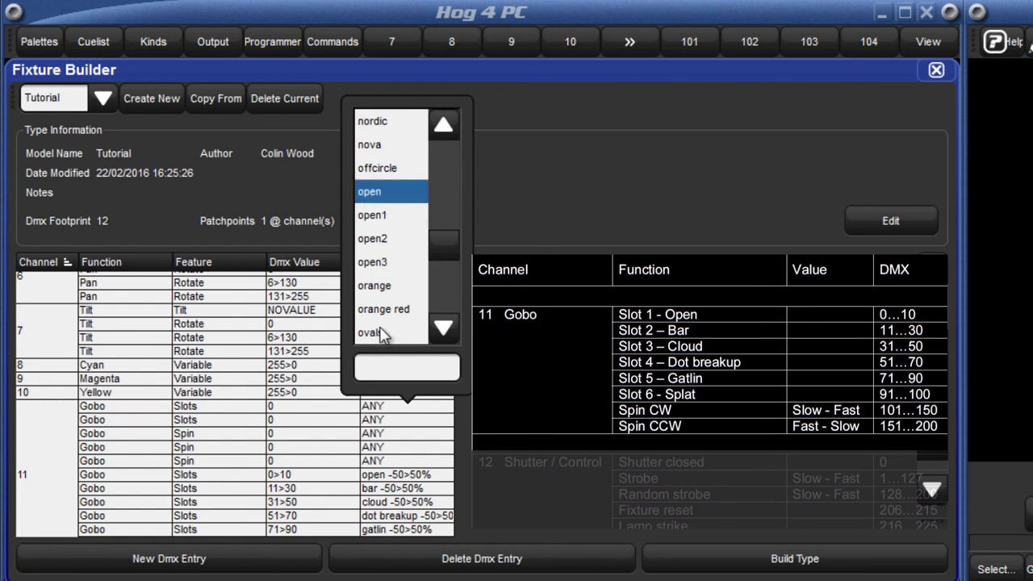
pyautogui.click(384, 366)
pyautogui.write('0%')
pyautogui.press('Return')
pyautogui.click(392, 476)
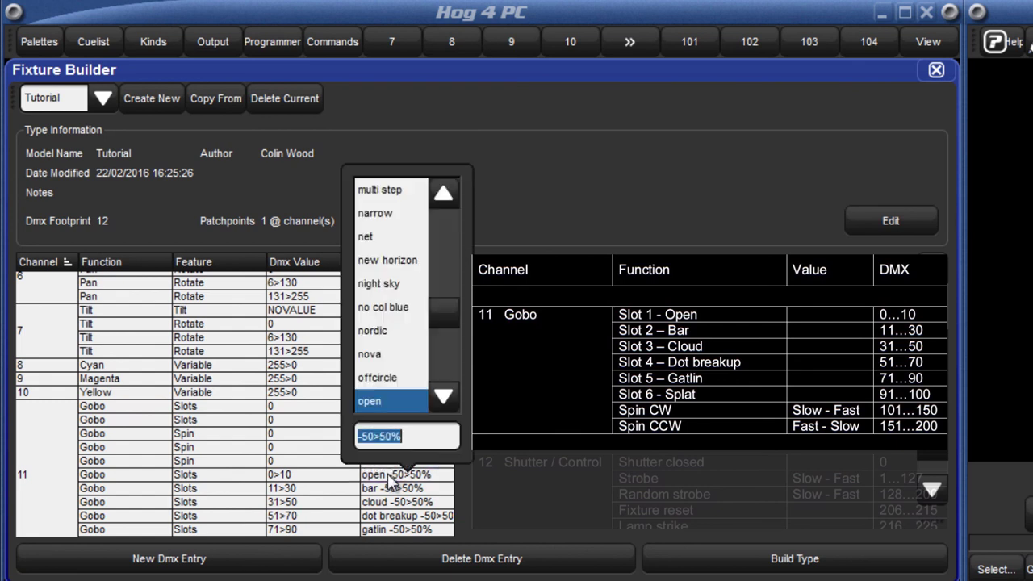
pyautogui.write('0')
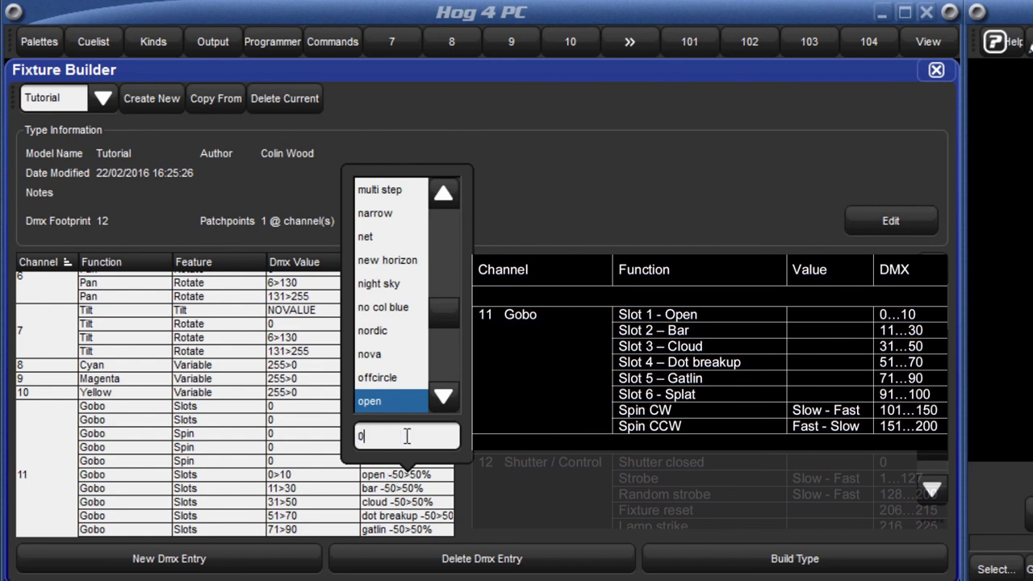
pyautogui.write('>50')
pyautogui.press('Return')
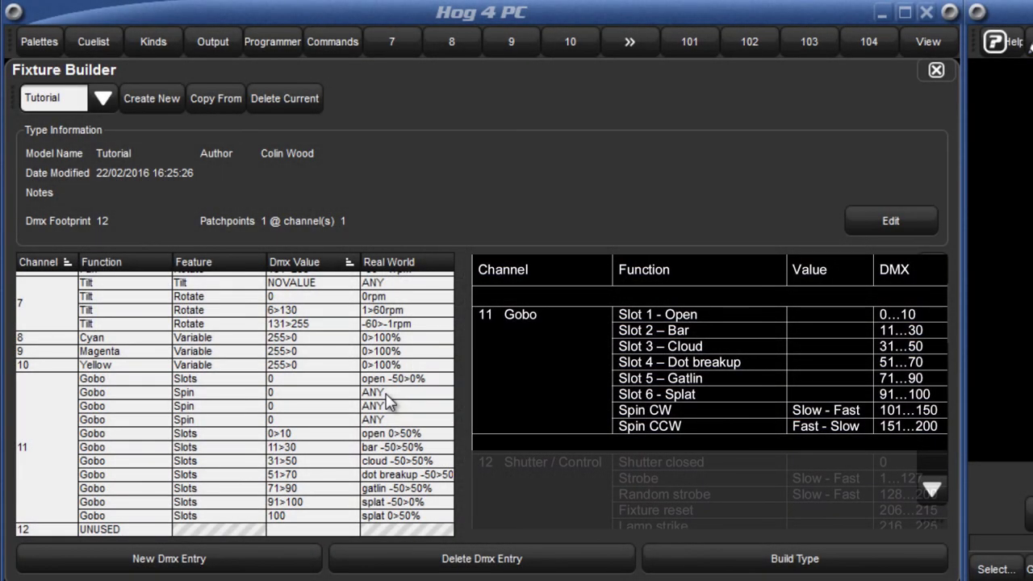
pyautogui.doubleClick(385, 395)
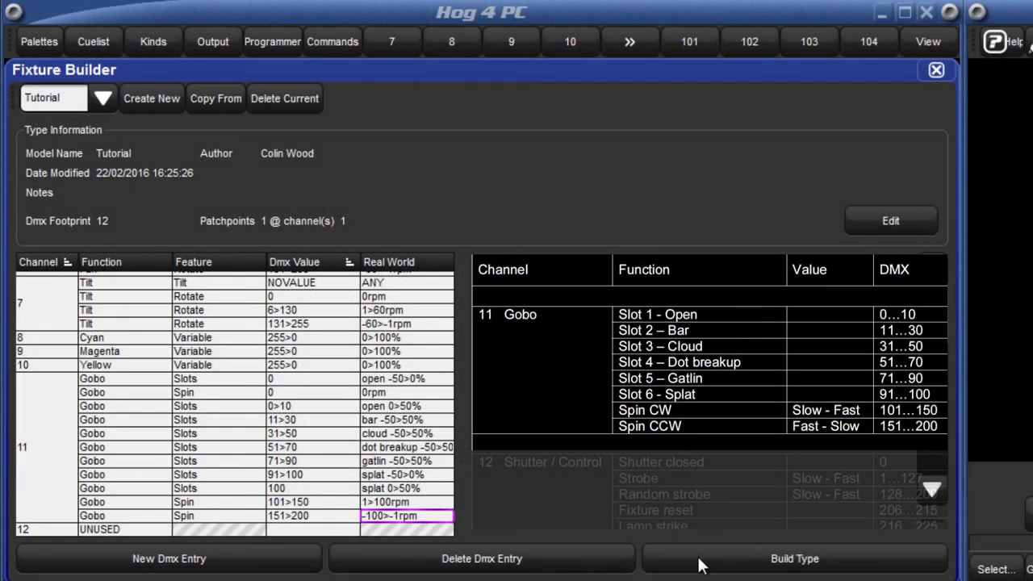
# - Rebuild the Tutorial fixture type and dismiss the build success message
pyautogui.click(799, 570)
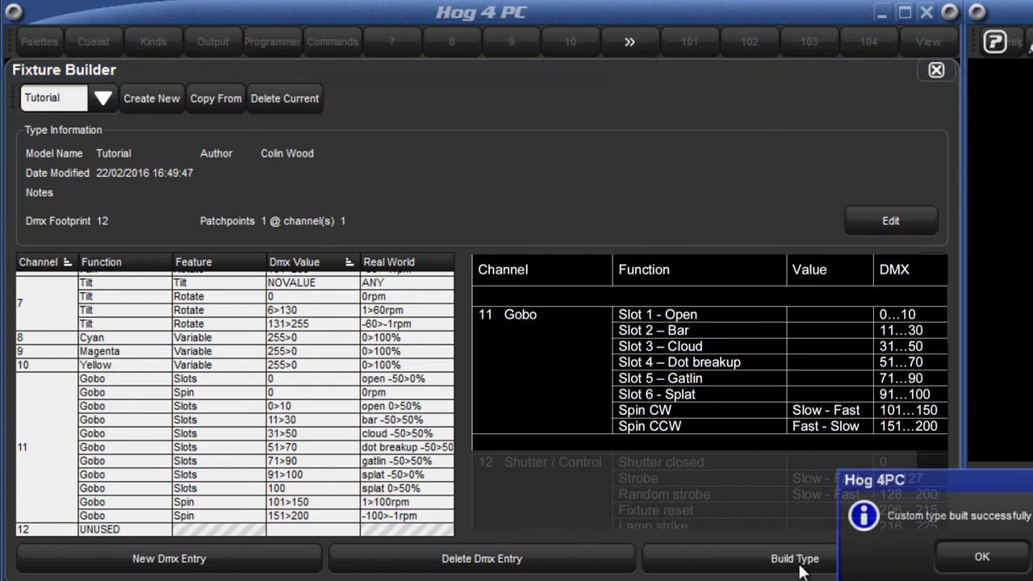
pyautogui.click(983, 559)
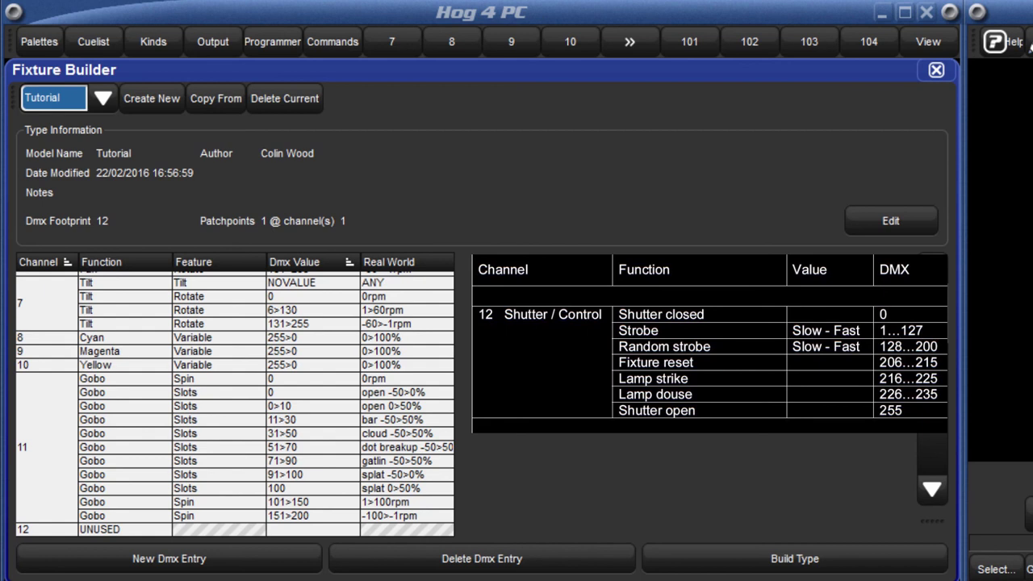
# - Assign the Strobe function to four unused channel 12 entries
pyautogui.click(105, 531)
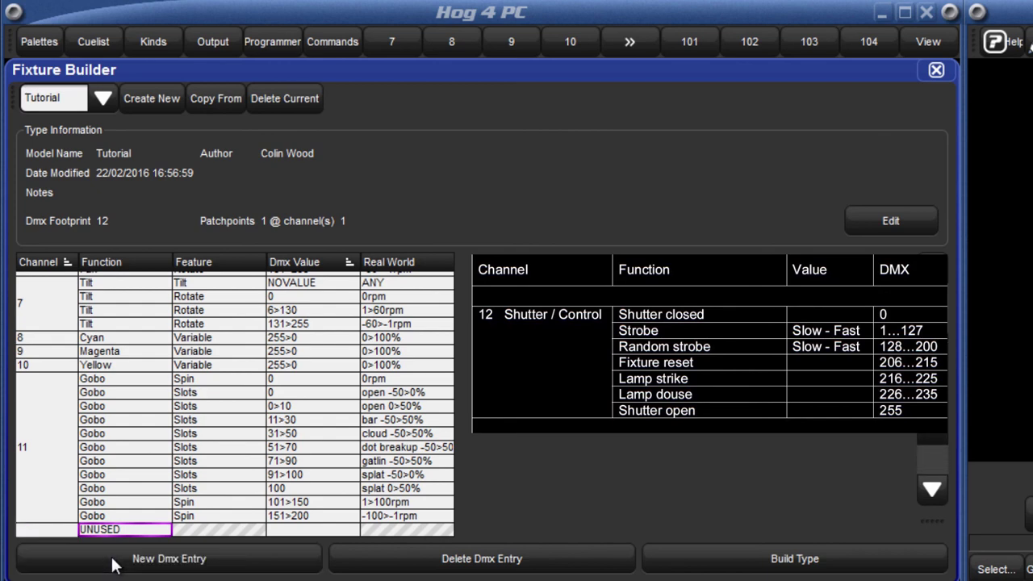
pyautogui.scroll(-3, 936, 444)
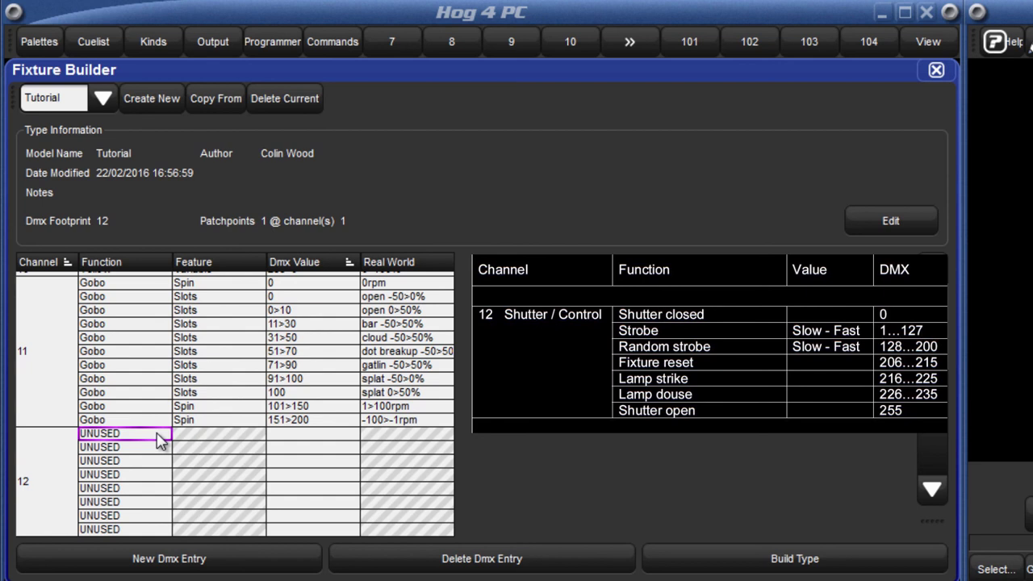
pyautogui.moveTo(159, 440); pyautogui.dragTo(159, 480)
pyautogui.click(38, 224)
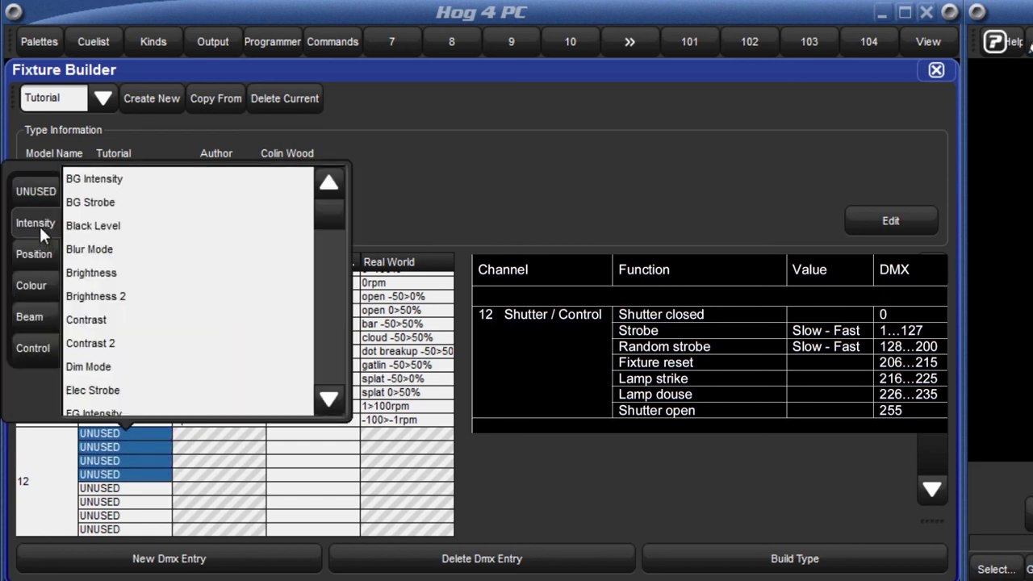
pyautogui.click(335, 334)
pyautogui.click(335, 333)
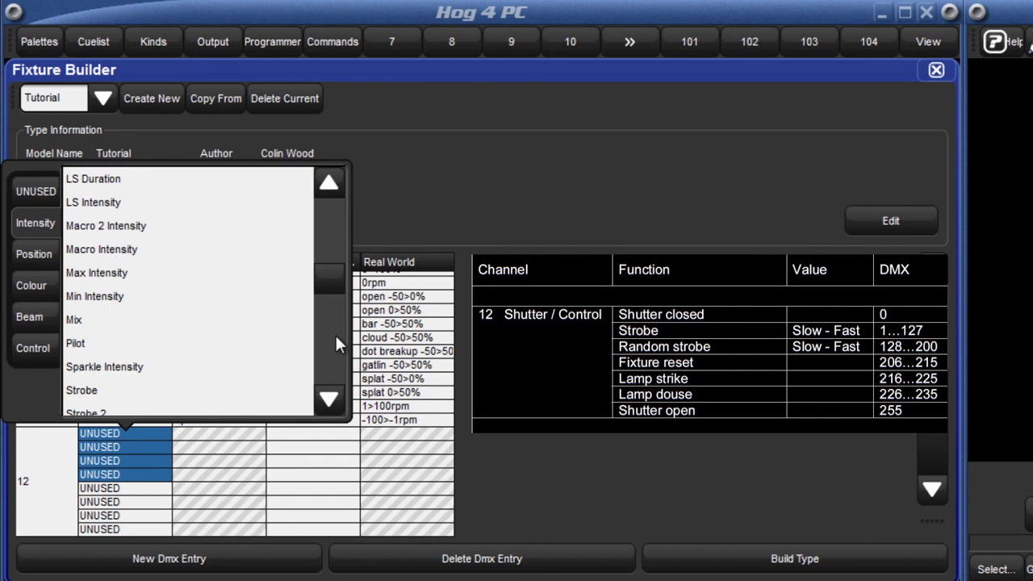
pyautogui.click(171, 393)
# - Assign Fixture Control to the next two unused channel 12 entries
pyautogui.moveTo(142, 436); pyautogui.dragTo(139, 448)
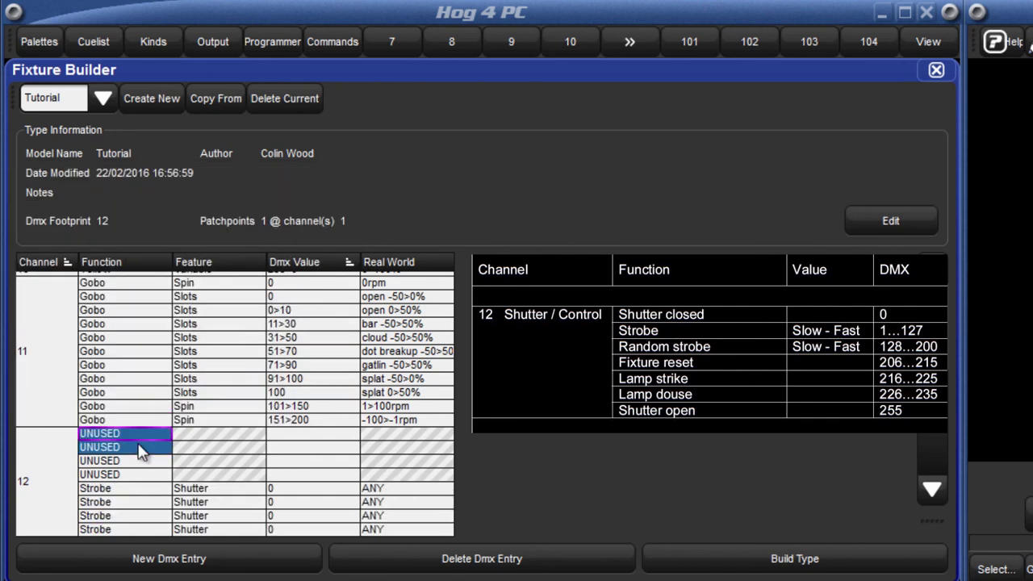
pyautogui.click(139, 448)
pyautogui.click(34, 347)
pyautogui.click(132, 248)
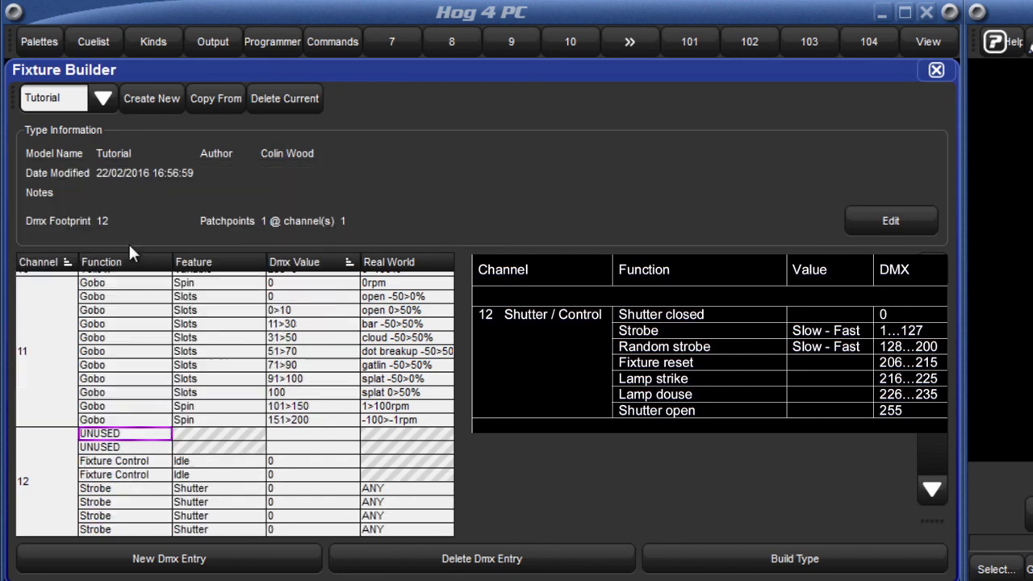
# - Assign Lamp Control to the last two channel 12 entries for lamp strike and douse
pyautogui.moveTo(125, 434); pyautogui.dragTo(120, 444)
pyautogui.click(121, 444)
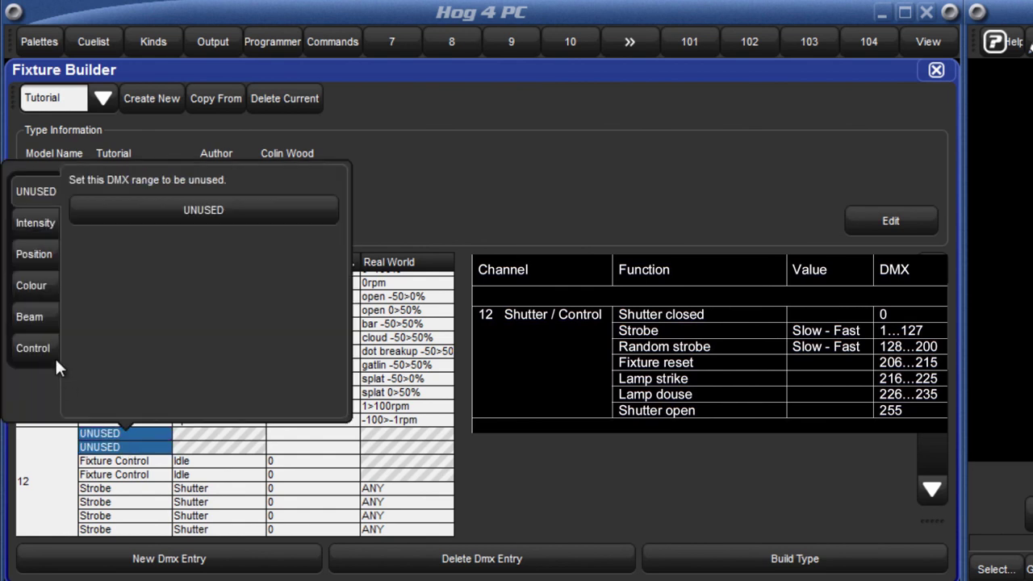
pyautogui.click(46, 348)
pyautogui.click(113, 271)
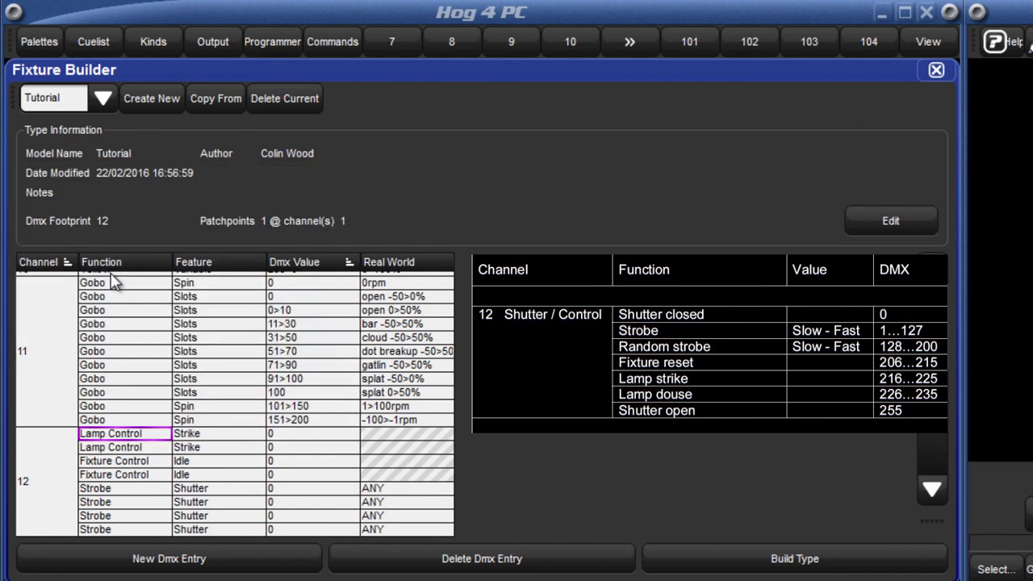
pyautogui.click(201, 448)
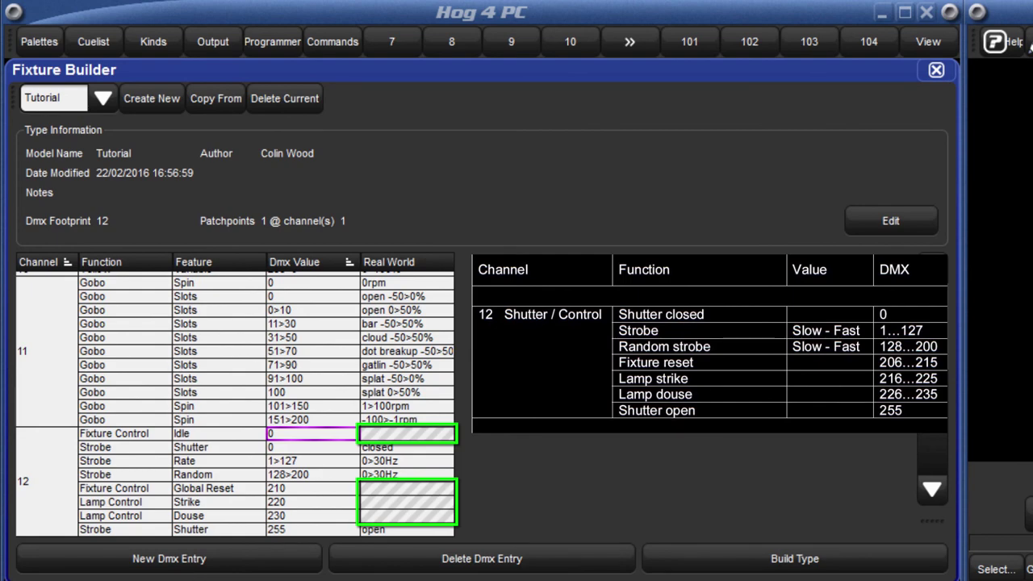
# - Build the Tutorial type, then schedule one Tutorial fixture found by searching 'tut'
pyautogui.click(817, 569)
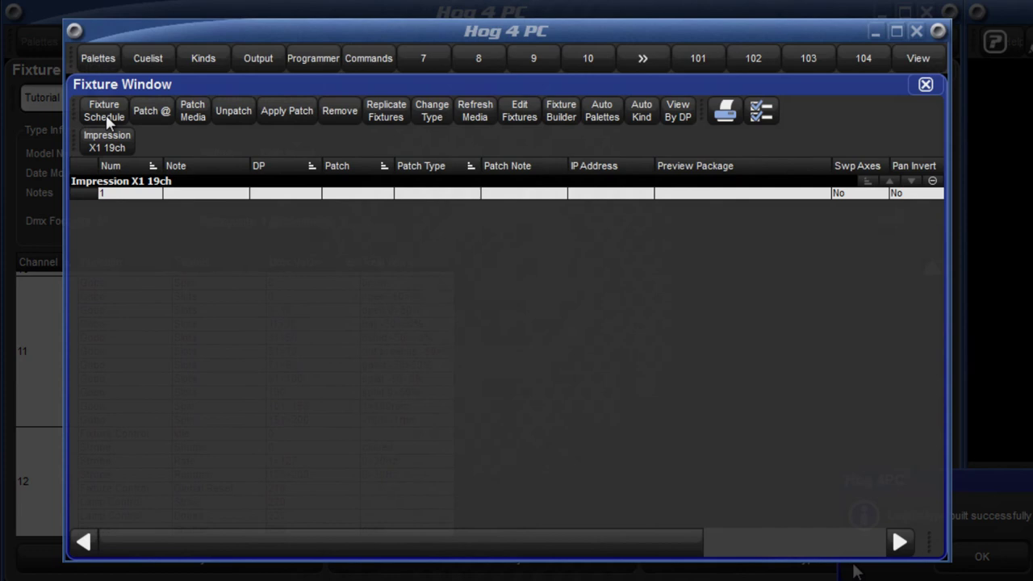
pyautogui.click(106, 114)
pyautogui.write('tut')
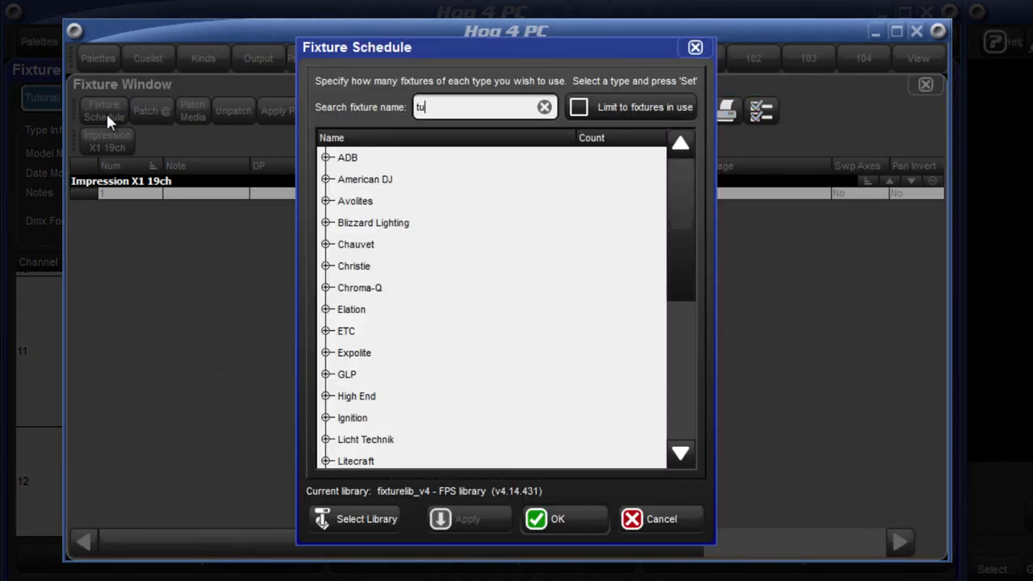
pyautogui.click(373, 179)
pyautogui.write('1')
pyautogui.press('Return')
pyautogui.press('Return')
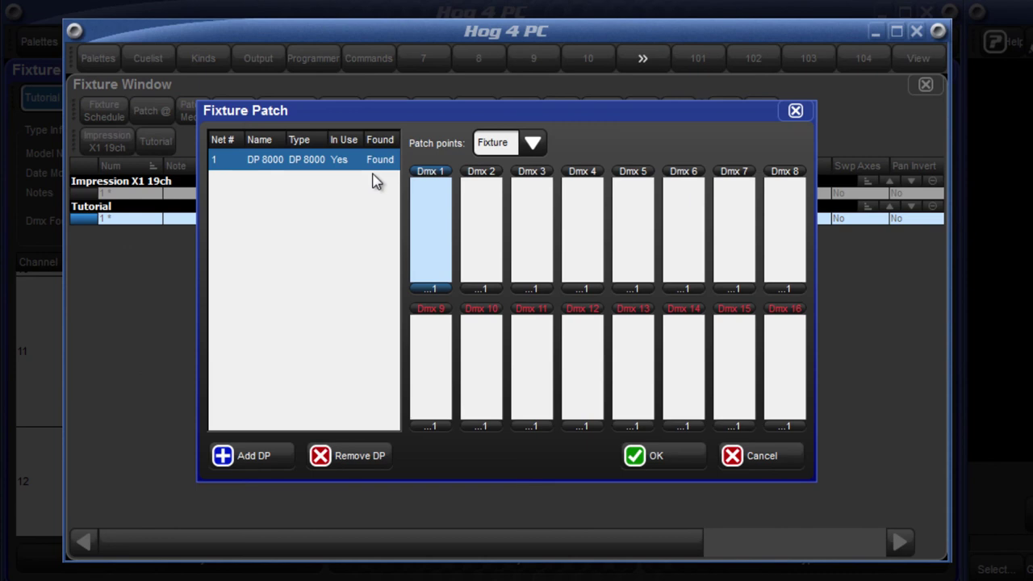